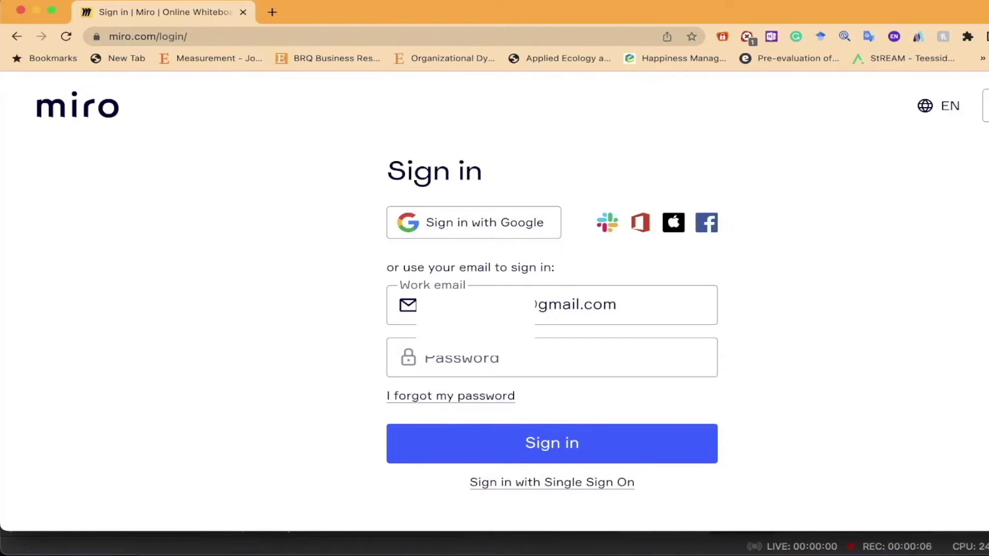
Step: Open the free account sign-up page and review the available sign-up options and the free plan's features
click(985, 107)
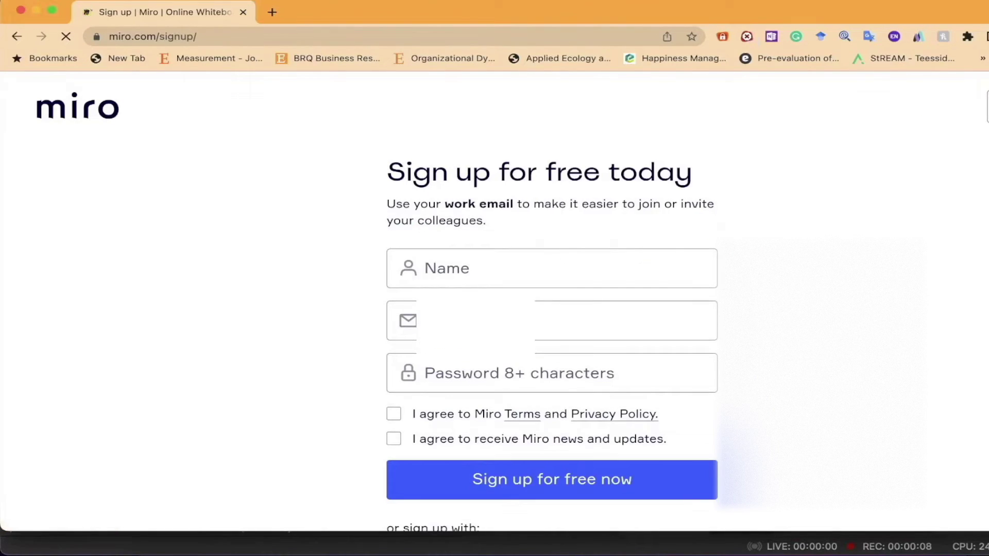
scroll(834, 144, down, 5)
scroll(835, 142, down, 1)
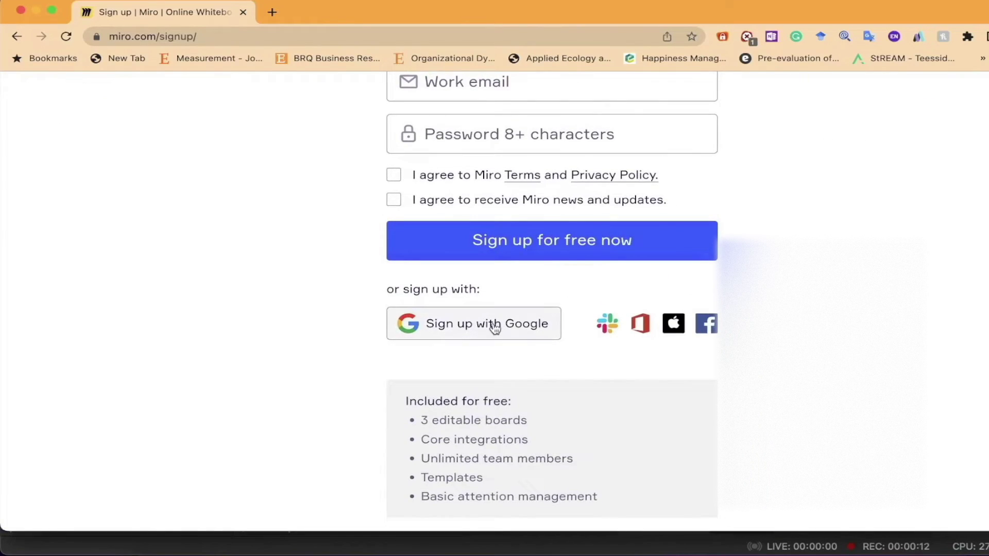
scroll(547, 302, up, 1)
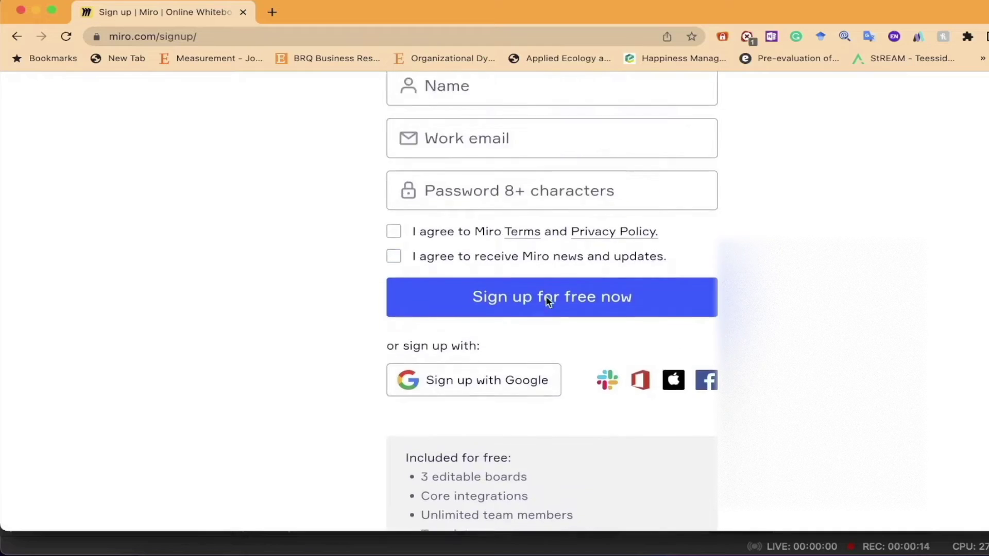
scroll(547, 302, up, 5)
Step: Fill in the account holder's full name and work email on the sign-up form
click(518, 272)
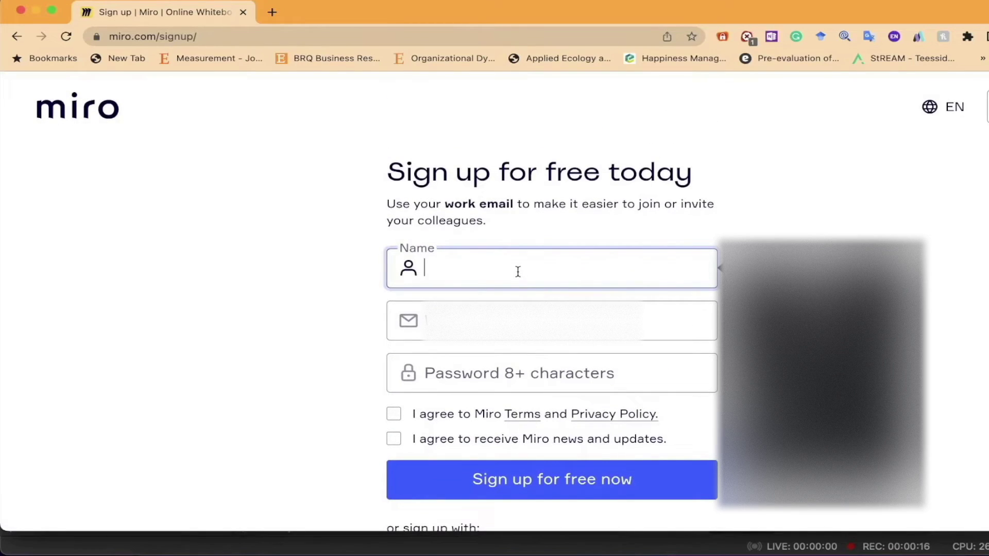
key(Down)
key(Return)
click(515, 321)
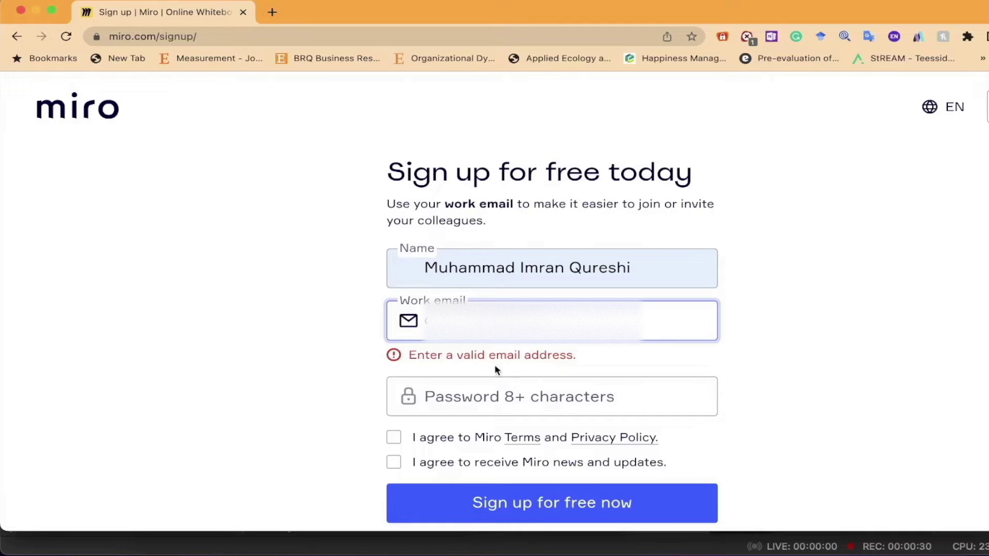
Step: Enter an account password of at least eight characters in the sign-up form
click(508, 384)
text(••••)
key(BackSpace)
key(BackSpace)
key(BackSpace)
key(BackSpace)
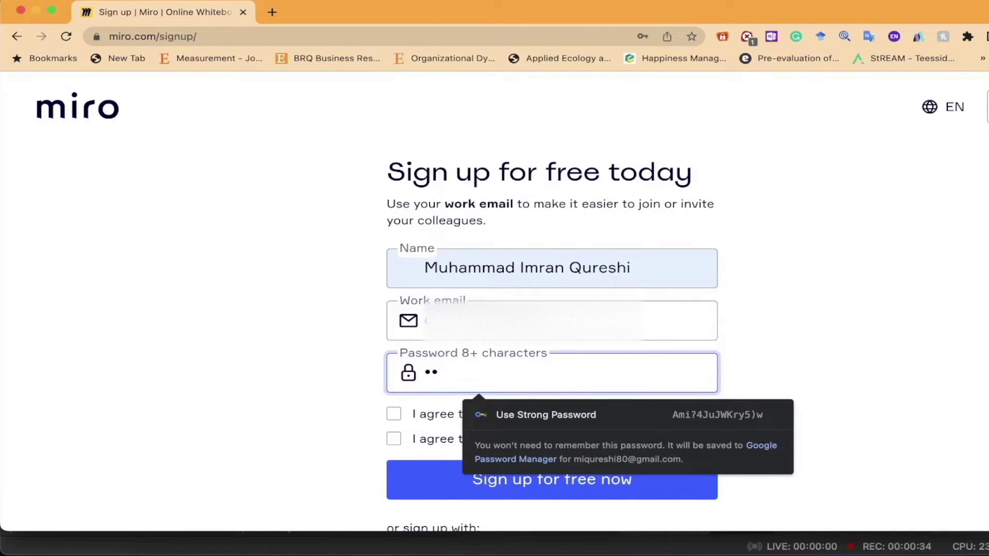
text(•••••••••)
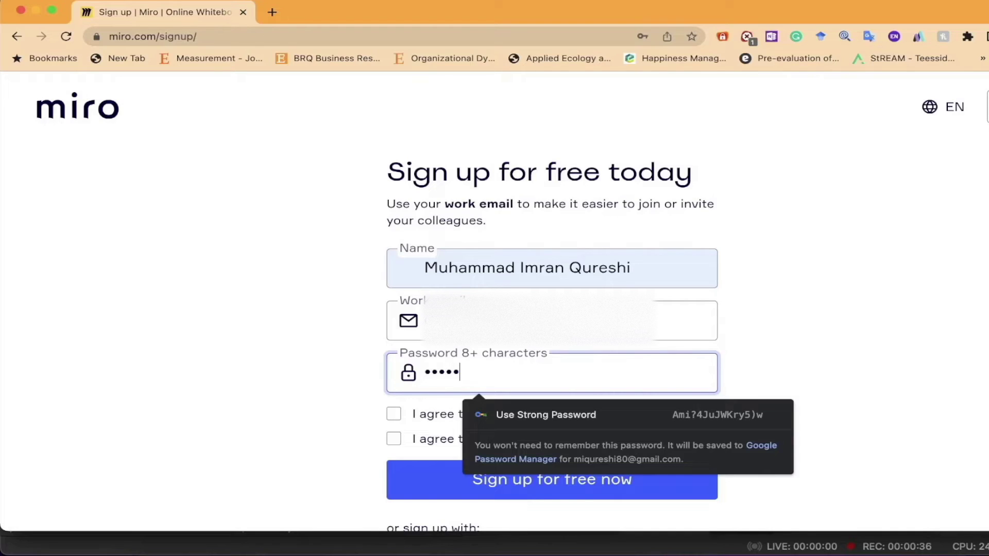
Step: Agree to the terms and to news and updates, then submit the sign-up and dismiss the browser's password prompt
scroll(567, 378, down, 2)
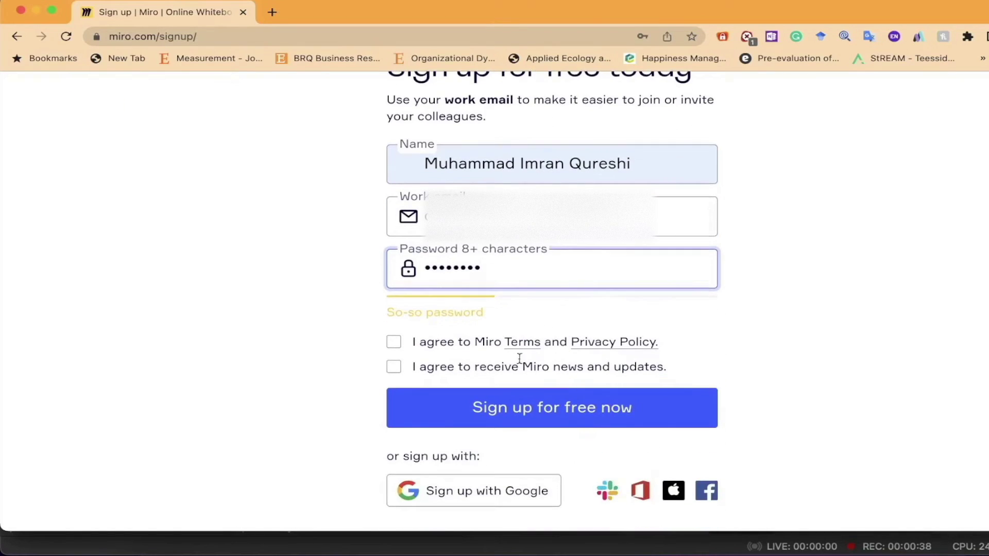
click(394, 343)
click(394, 367)
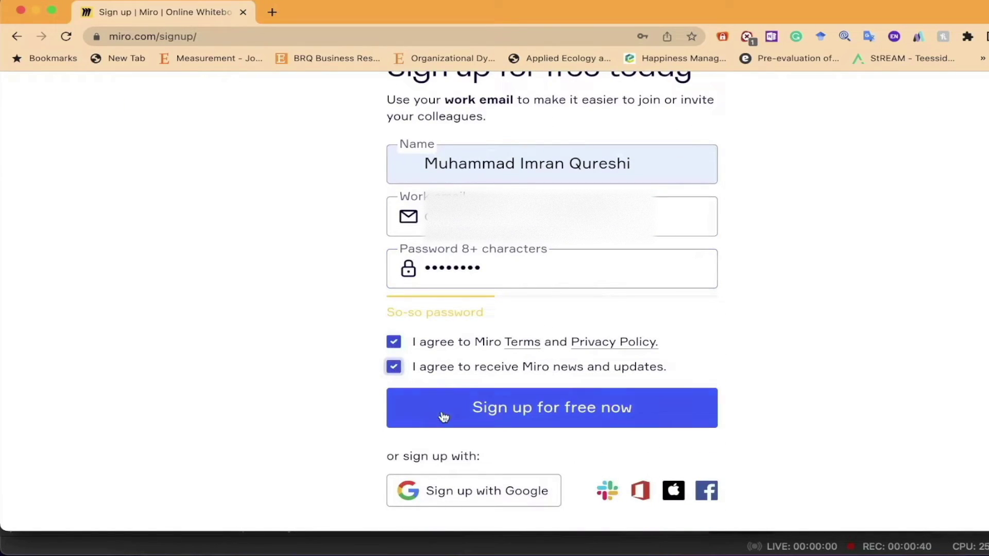
click(441, 410)
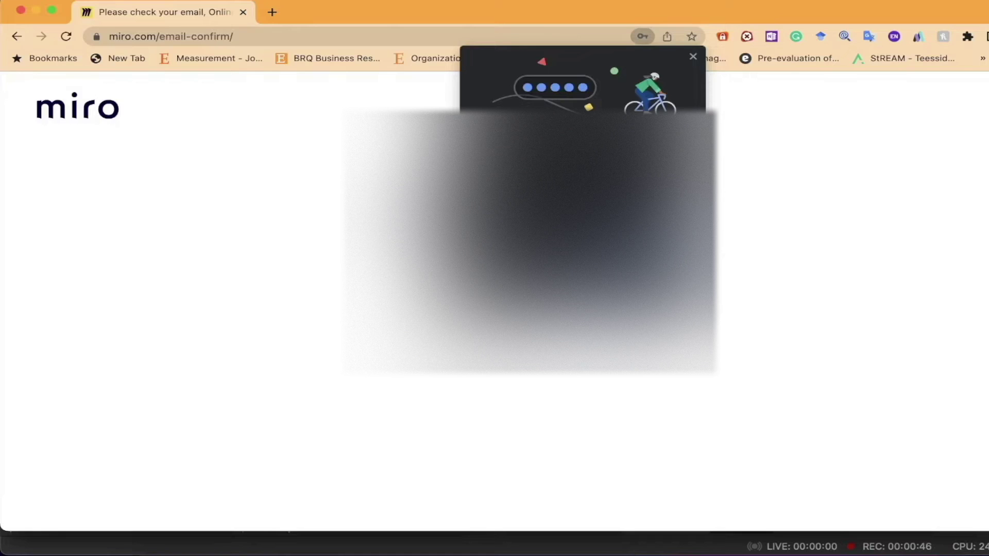
click(692, 58)
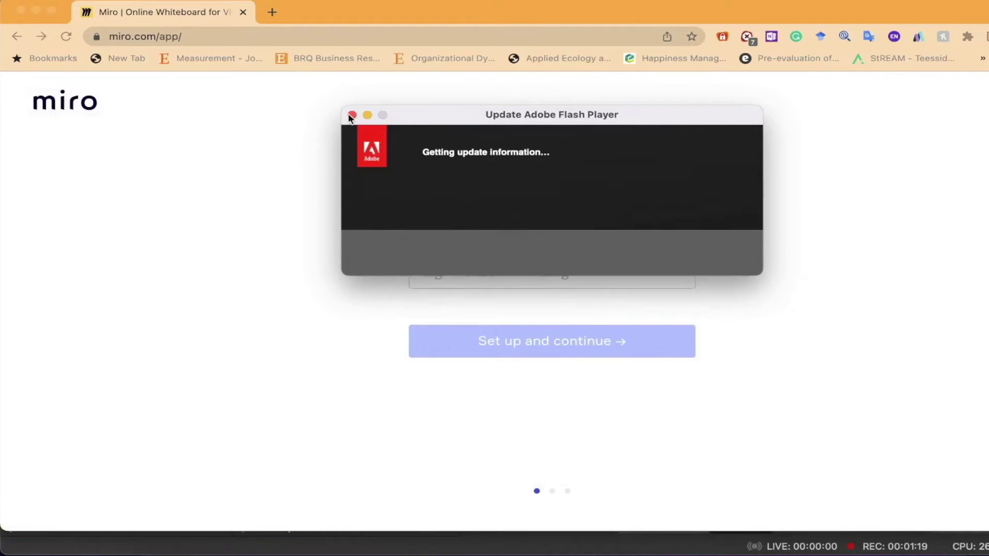
Step: Close the Adobe Flash Player update window and enter Management as the team name
click(352, 114)
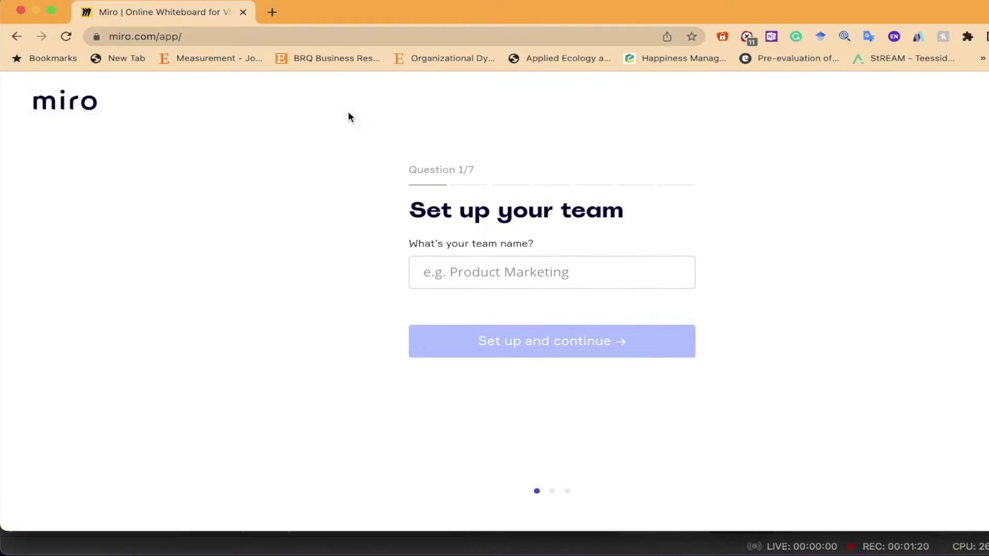
click(462, 272)
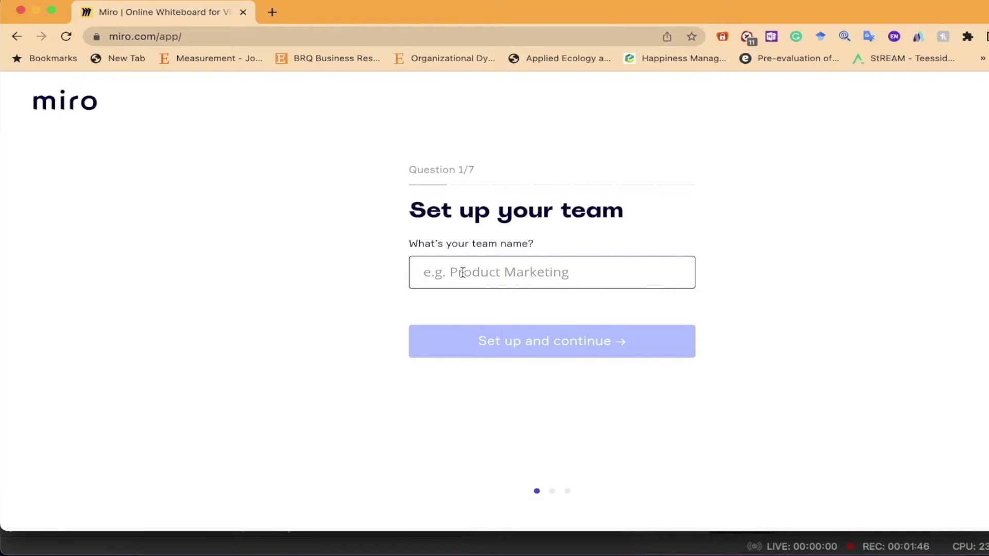
text(M)
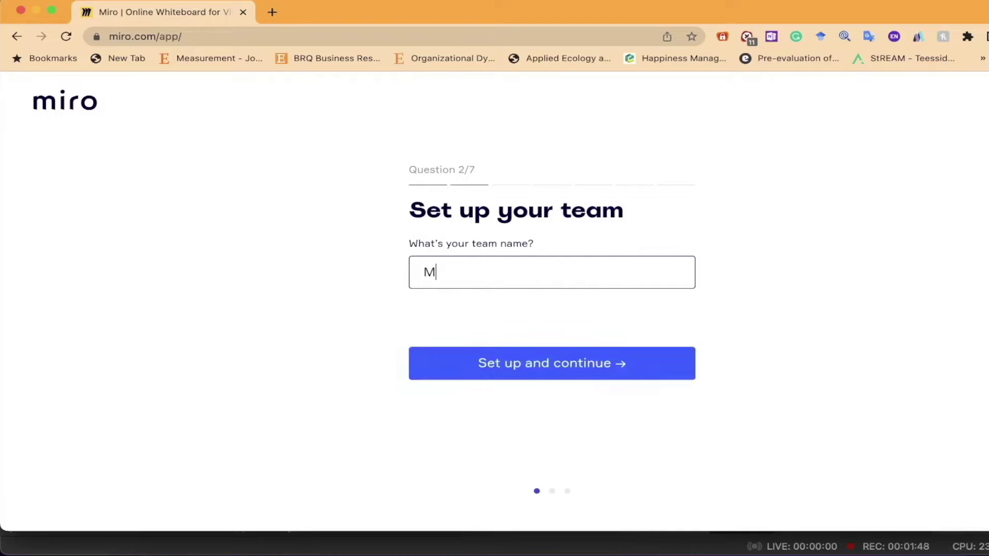
text(anagement)
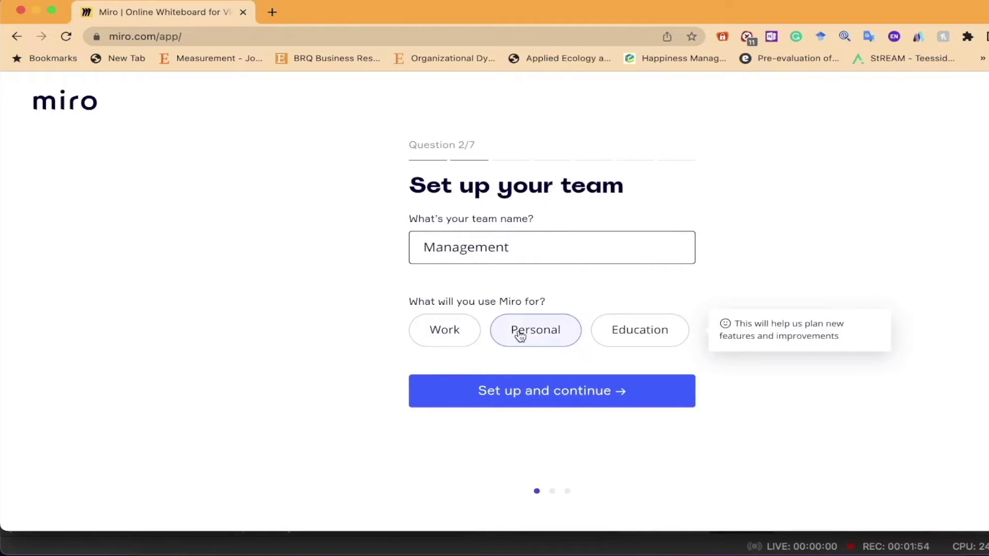
Step: Set the intended use of Miro to Personal and the role to Operations
click(539, 333)
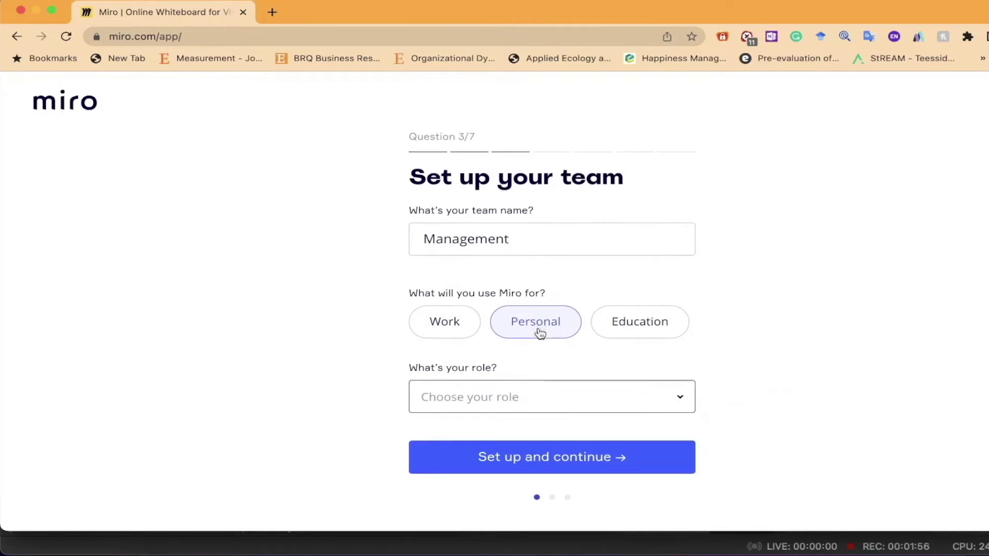
click(545, 395)
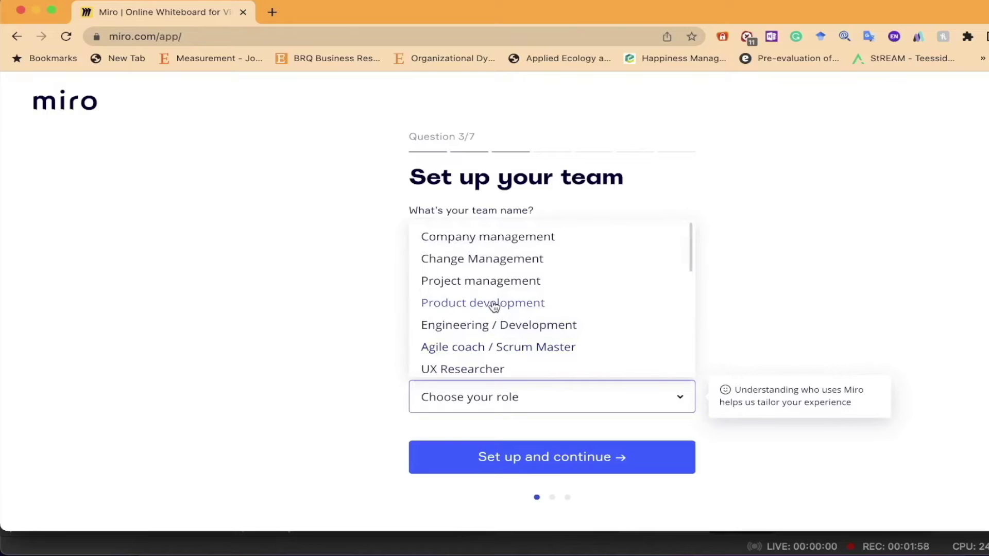
scroll(503, 307, down, 2)
scroll(503, 308, down, 3)
scroll(503, 307, down, 4)
scroll(503, 308, down, 1)
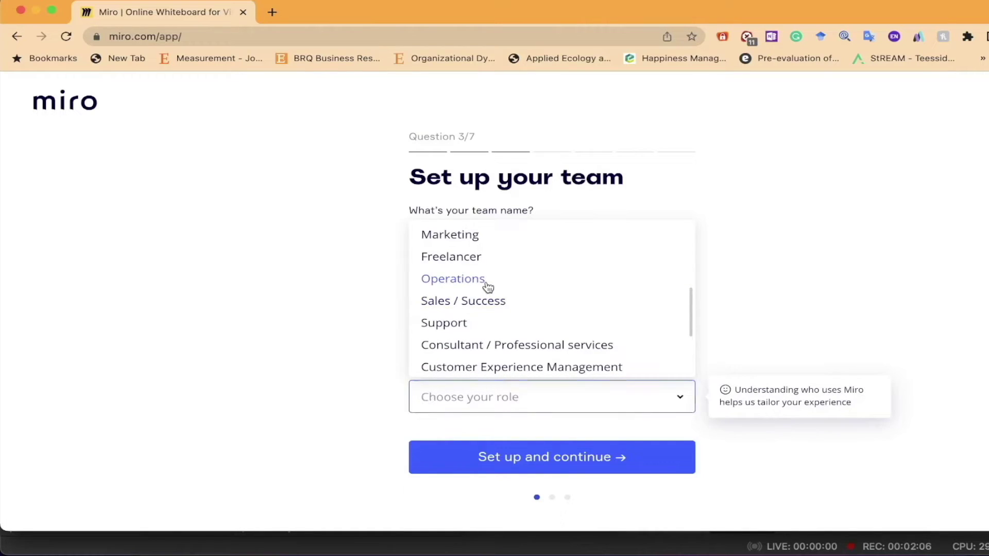
click(487, 287)
Step: Set the best description to Business Owner and the company size to 2-50
scroll(533, 363, down, 3)
click(533, 404)
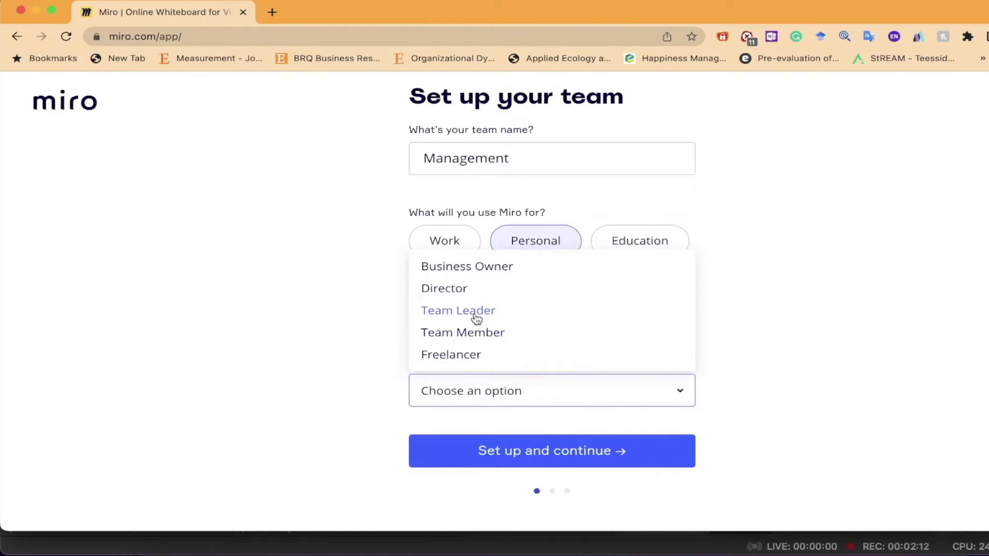
click(486, 267)
scroll(524, 451, down, 3)
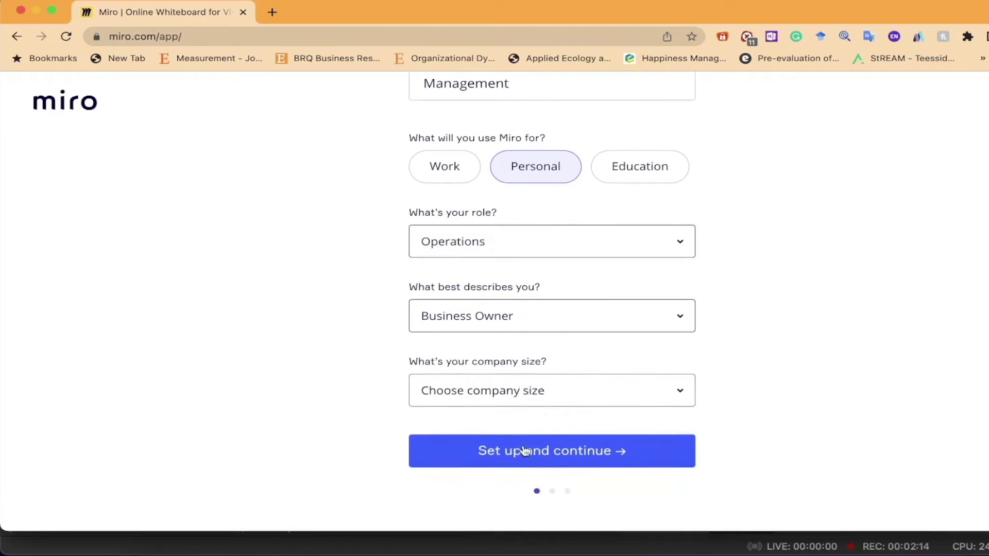
click(519, 403)
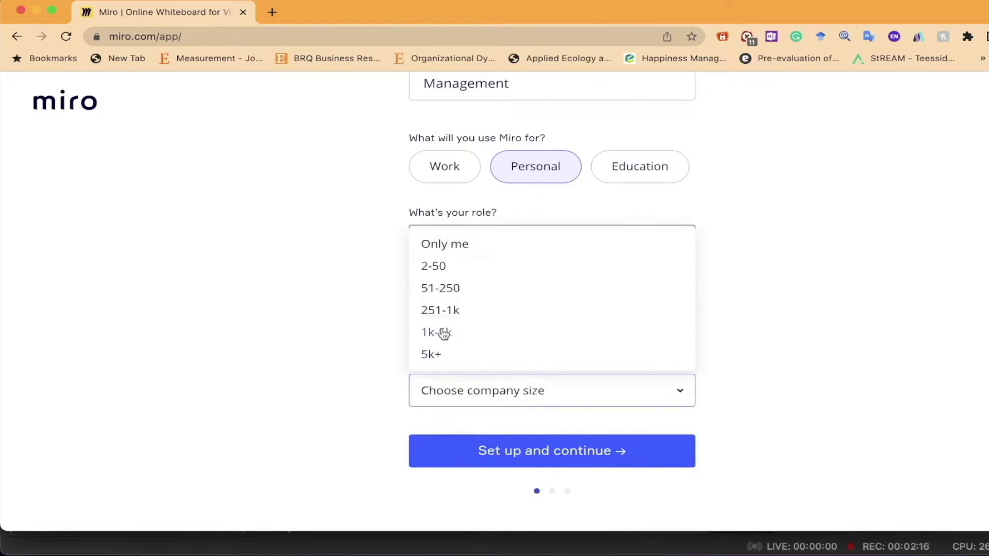
click(433, 266)
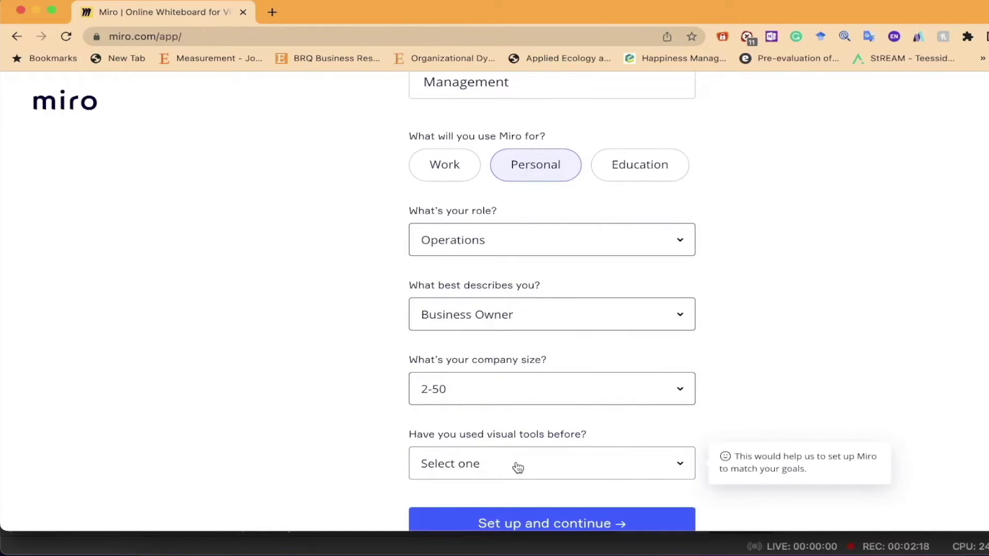
Step: Answer the question about prior visual tool use with "I've used them a lot."
scroll(517, 467, down, 2)
click(521, 404)
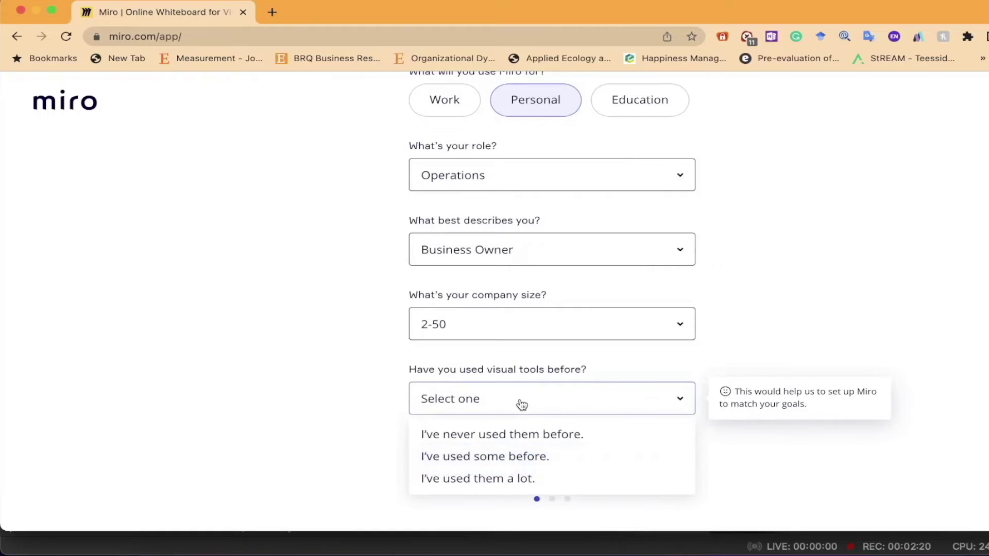
scroll(521, 404, down, 1)
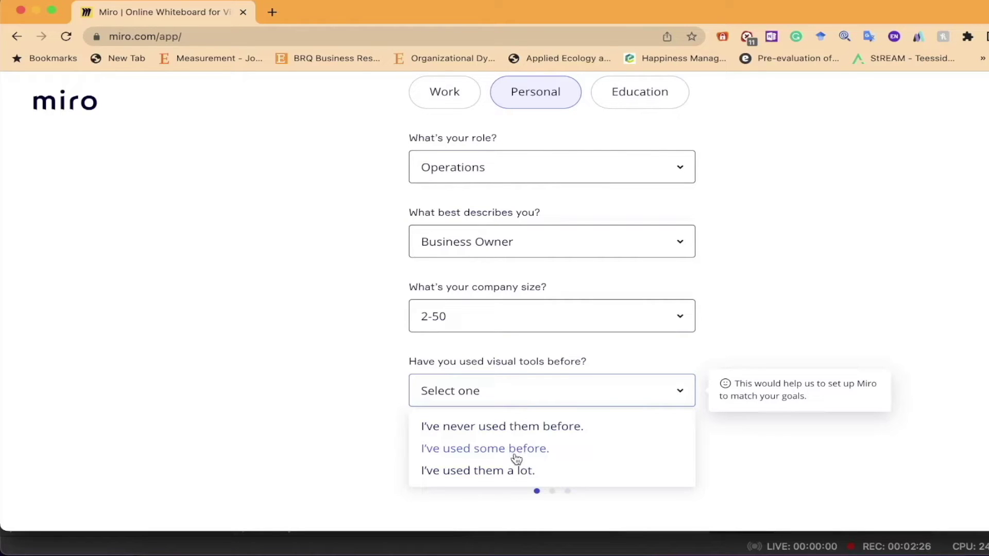
click(510, 470)
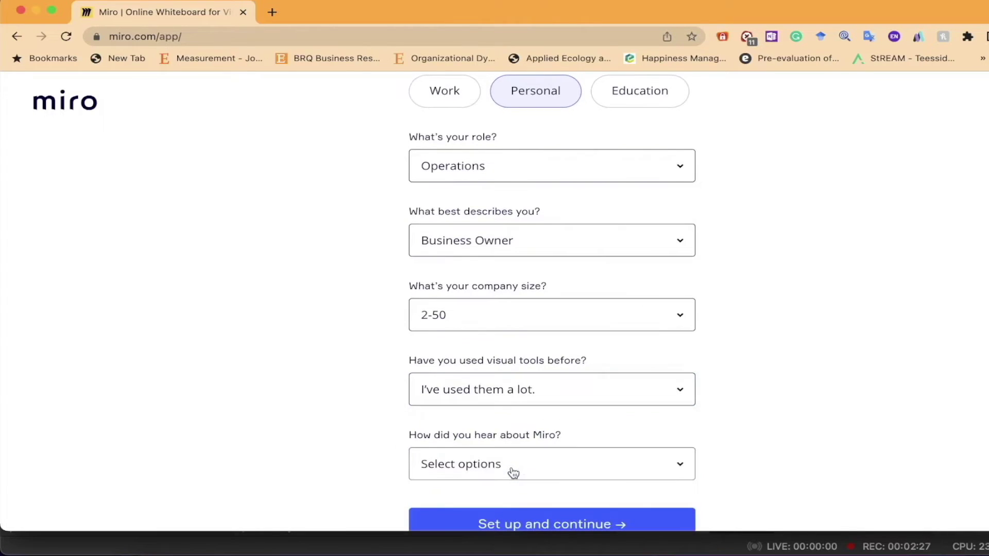
Step: Choose Youtube as the way of hearing about Miro and submit the team setup
click(566, 478)
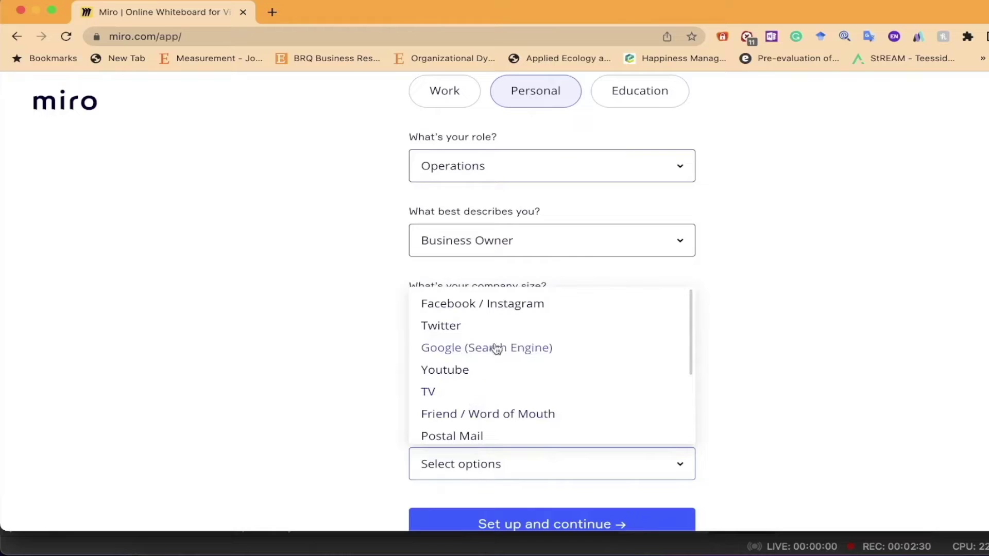
click(487, 380)
scroll(486, 379, down, 3)
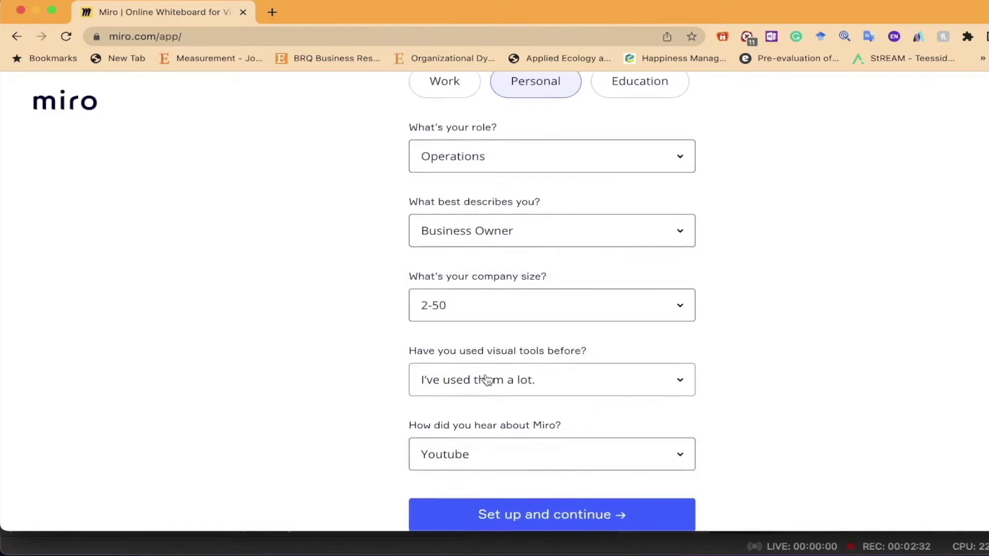
click(519, 453)
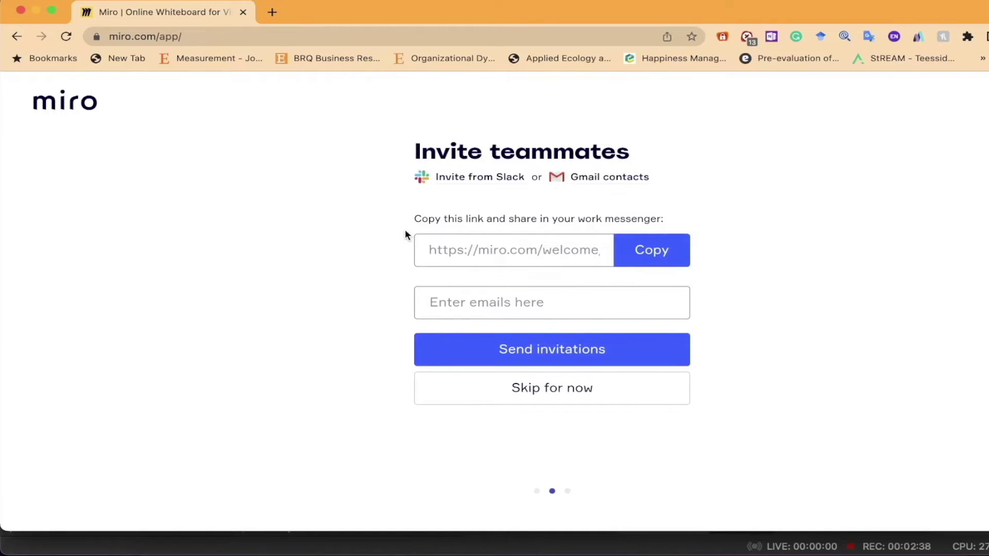
Step: Copy the team invitation link and enter a teammate's email address for the invitation
click(452, 246)
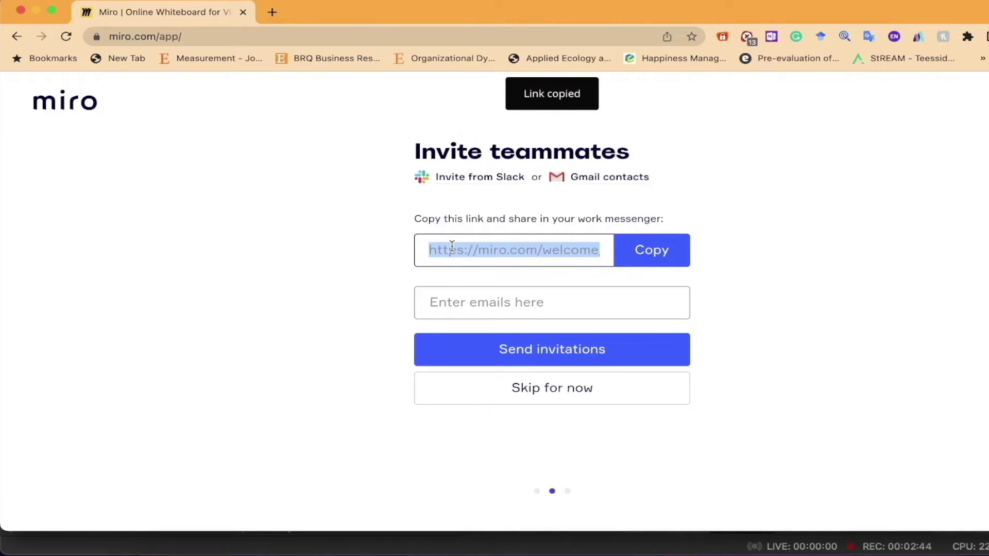
click(537, 303)
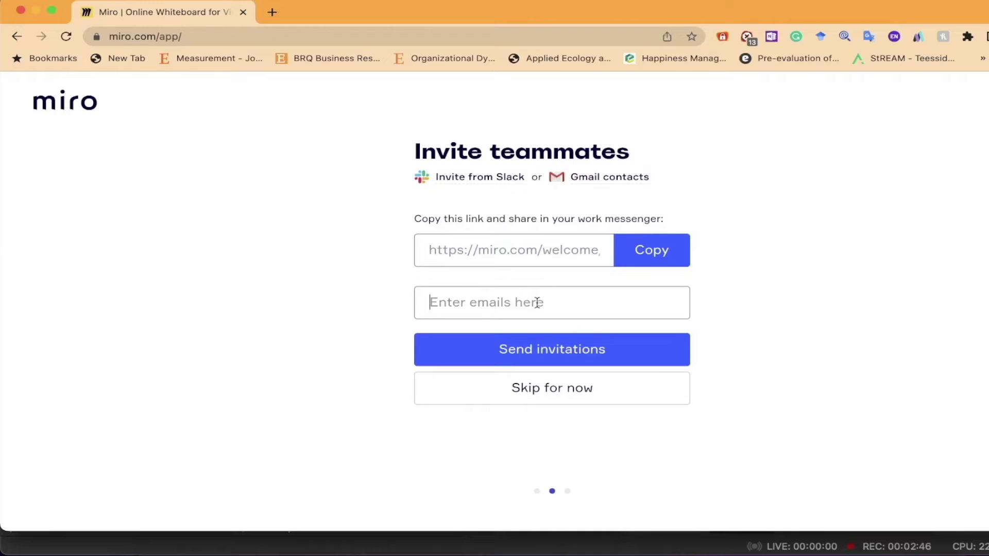
text(miqu)
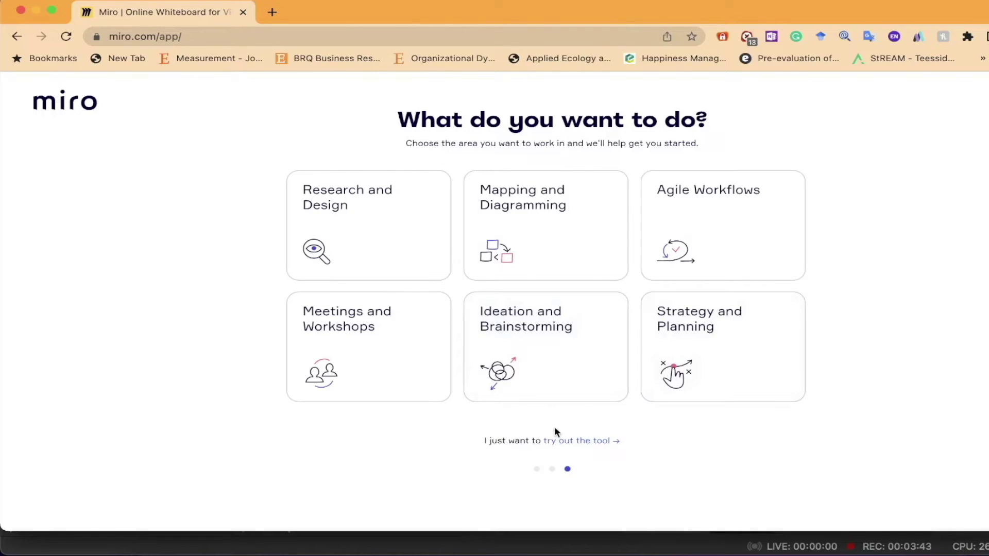
Step: Choose to just try out the tool and look through the recommended templates, from Mind Map to Kanban Framework
click(576, 441)
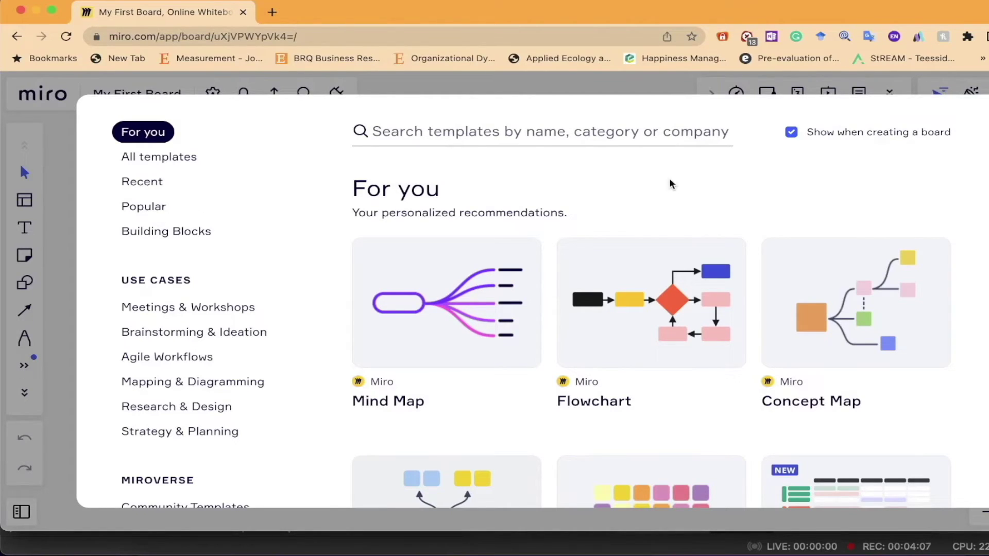
scroll(670, 184, down, 1)
mouse_move(456, 274)
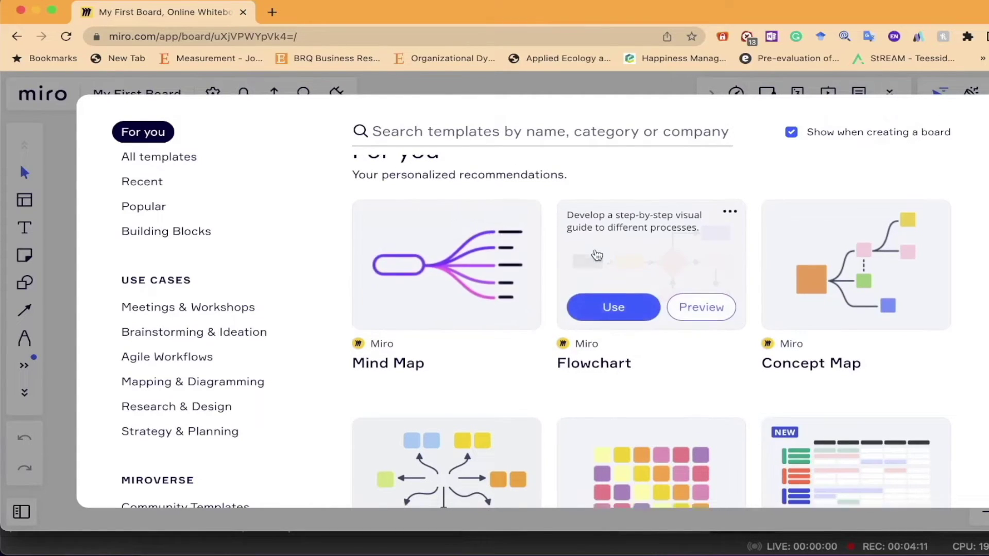
scroll(594, 249, down, 4)
mouse_move(597, 254)
scroll(596, 253, down, 1)
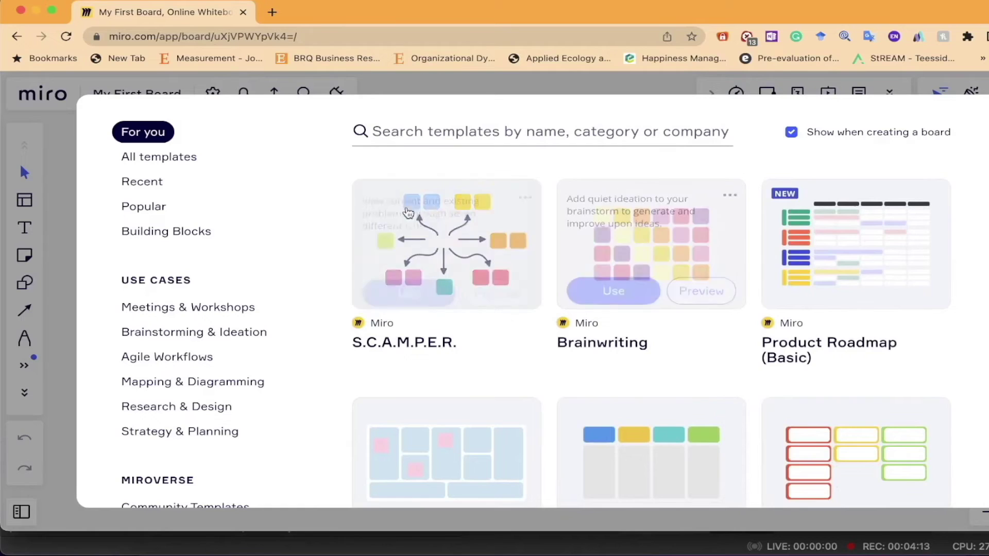
scroll(695, 262, down, 2)
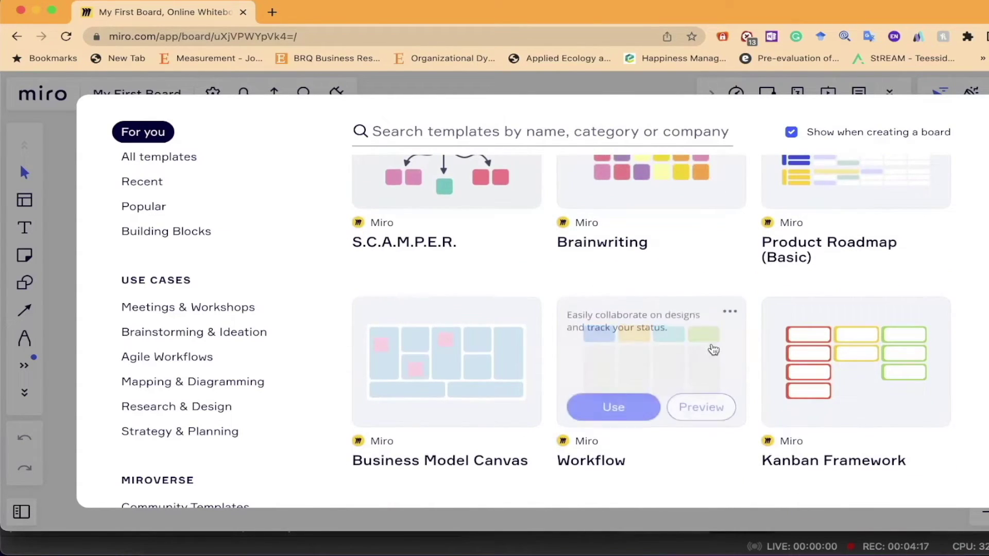
mouse_move(537, 344)
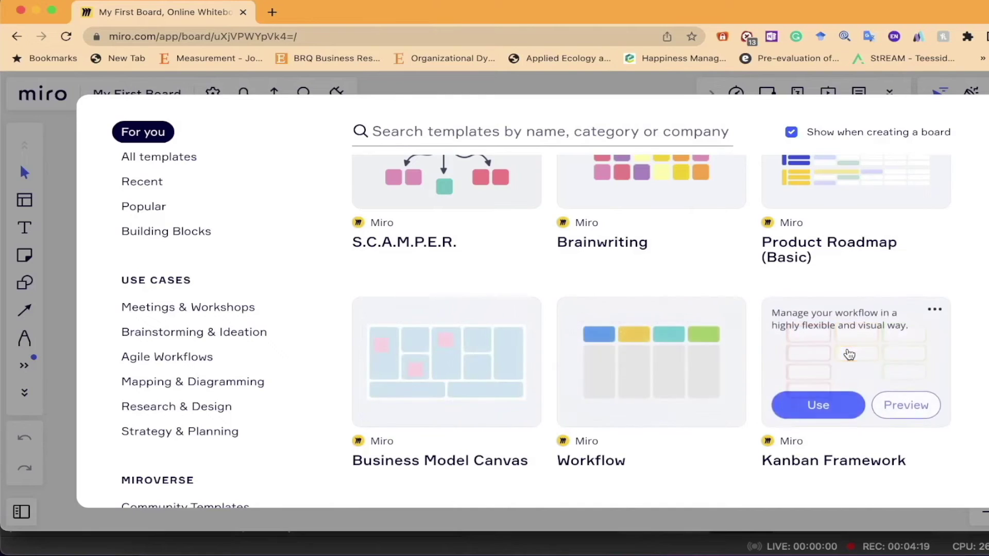
mouse_move(648, 315)
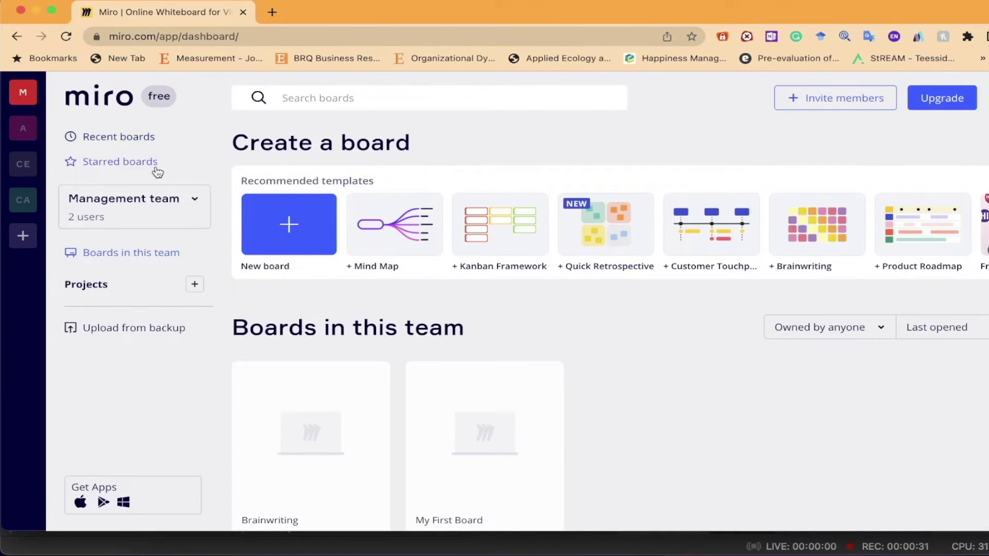
Step: Switch to the Circular Economy team and open its TUIBS Circular Economy board
scroll(492, 168, down, 1)
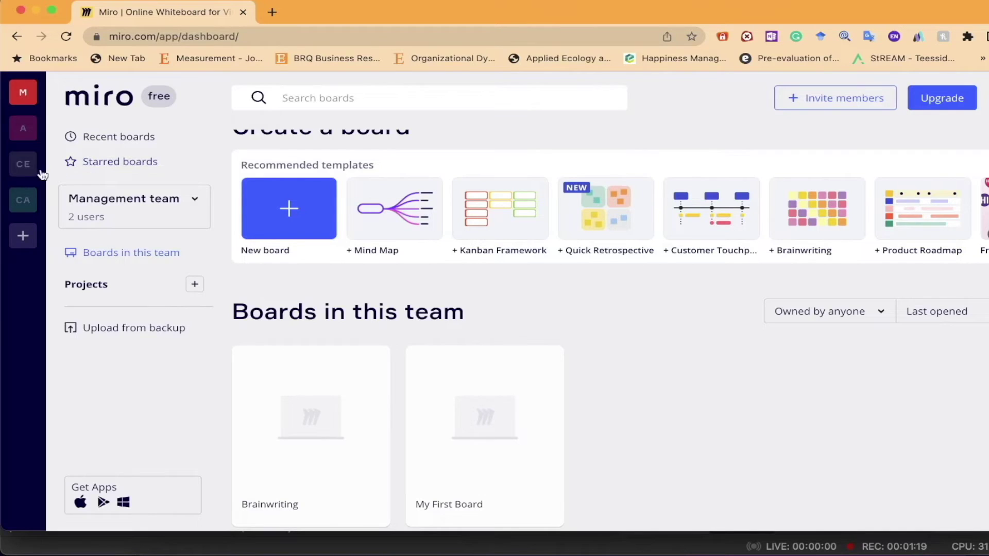
click(23, 166)
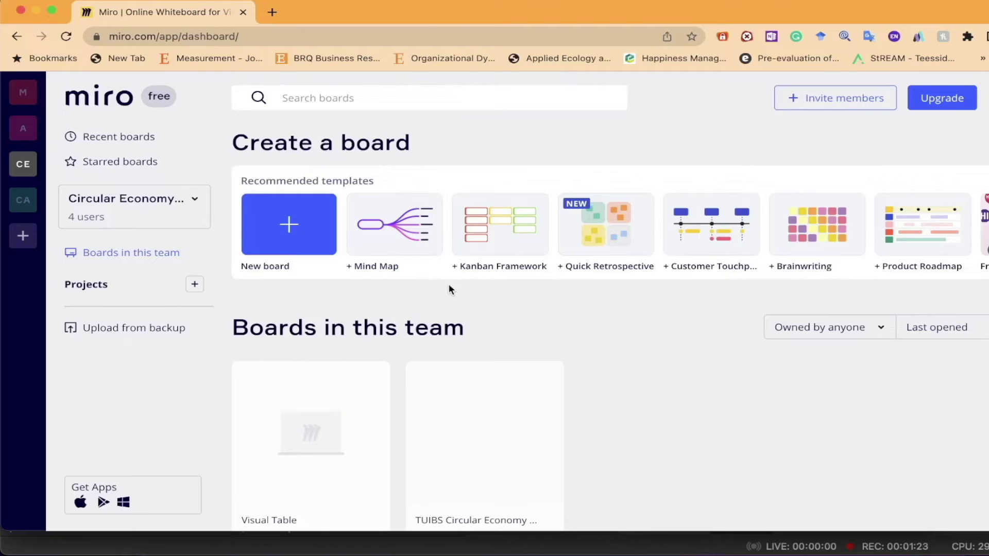
scroll(553, 304, down, 1)
click(461, 384)
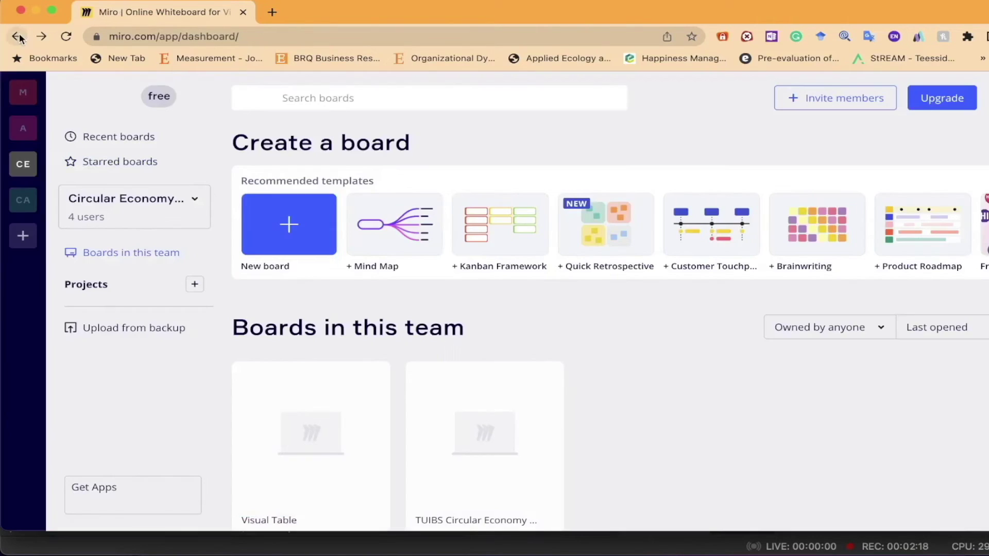
Step: Return to the Management team and create a new team board
click(23, 93)
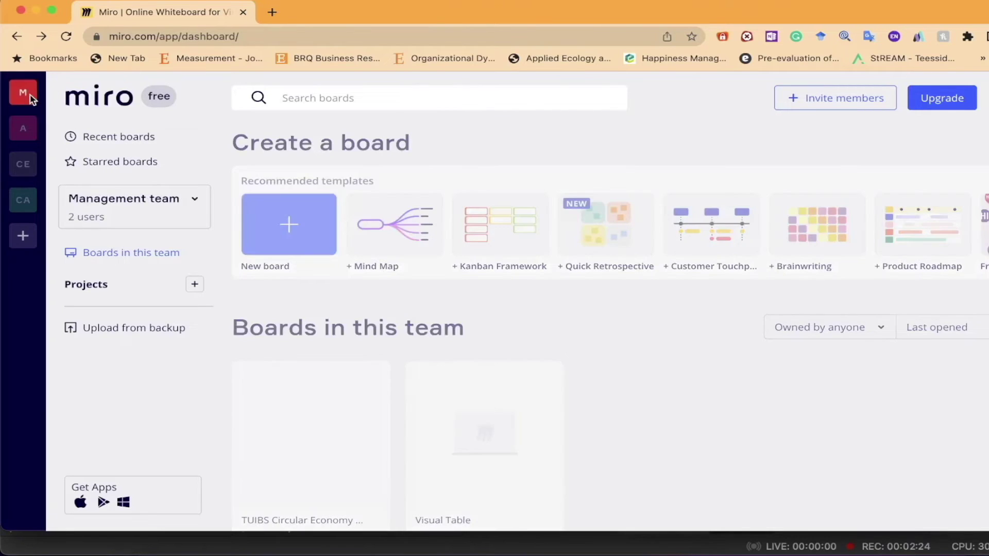
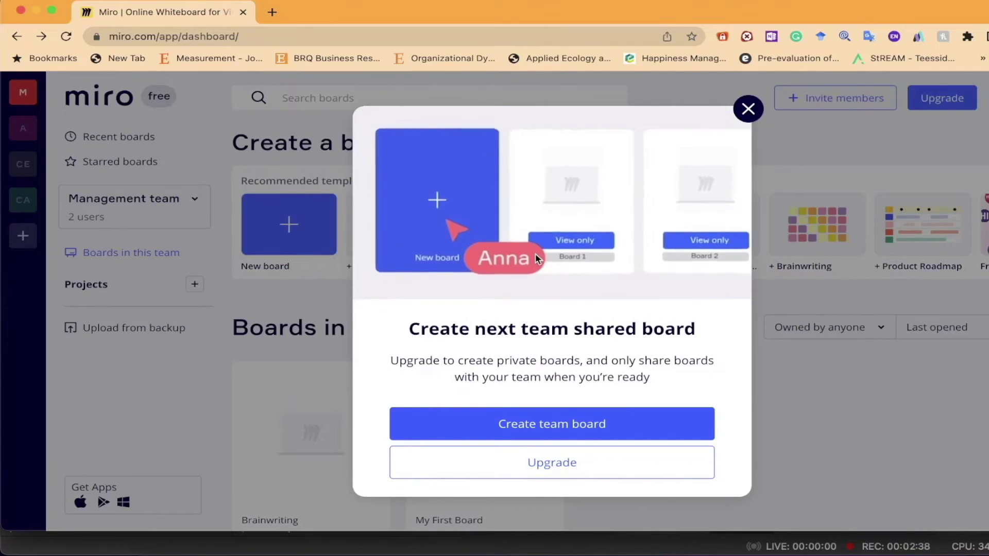
click(565, 423)
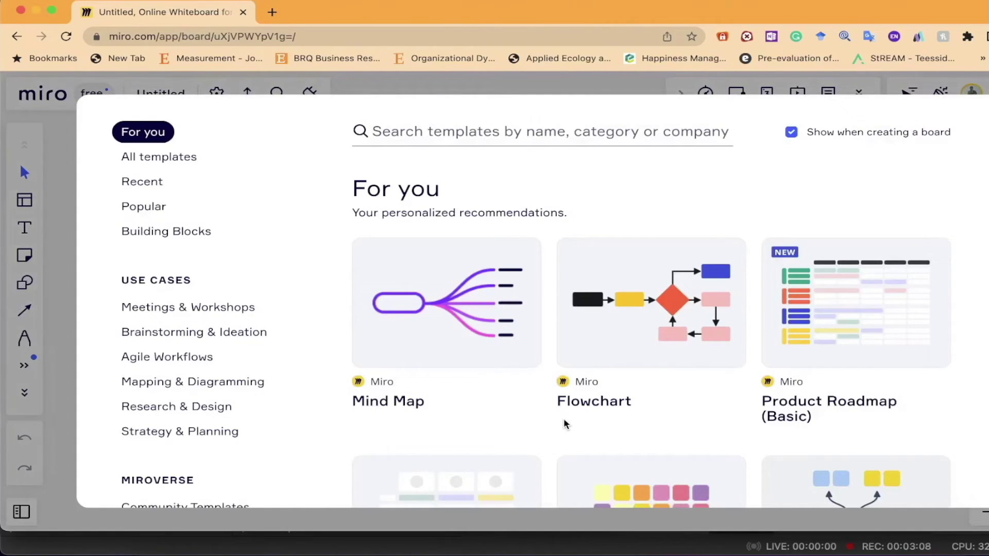
Step: Examine the personalized template recommendations for the new board, including User Persona, Visual Table and Product Roadmap
scroll(608, 266, down, 3)
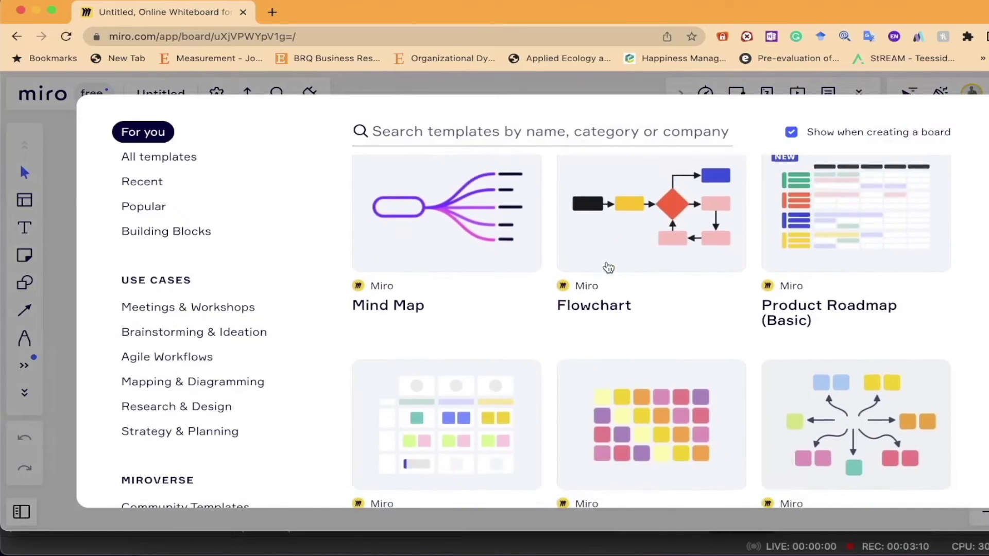
scroll(608, 267, down, 10)
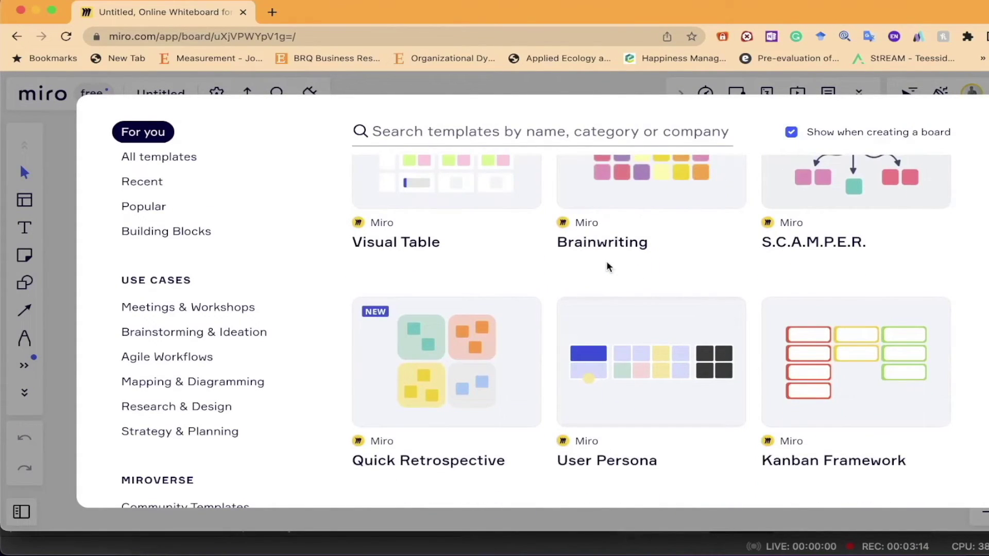
scroll(607, 265, up, 1)
scroll(607, 264, down, 1)
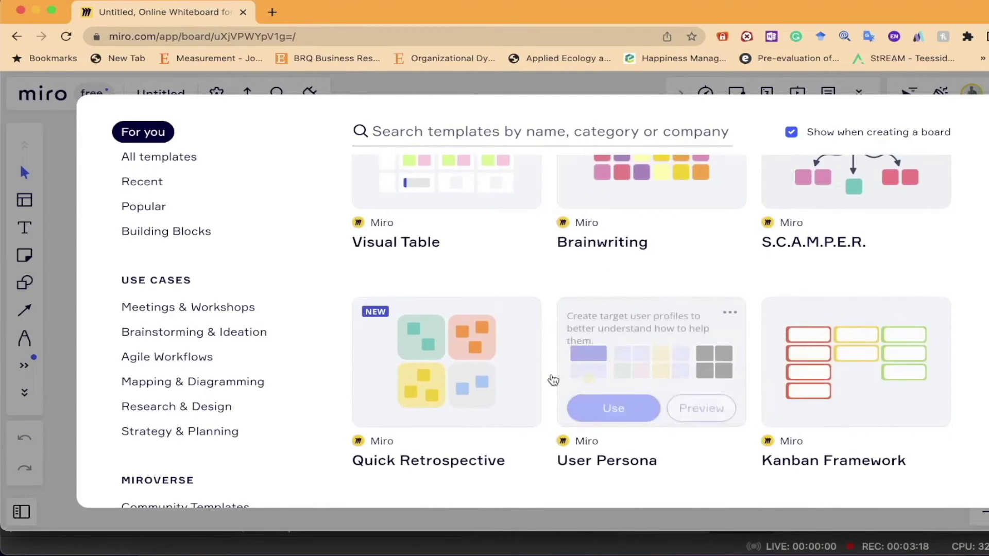
mouse_move(658, 352)
scroll(658, 351, up, 3)
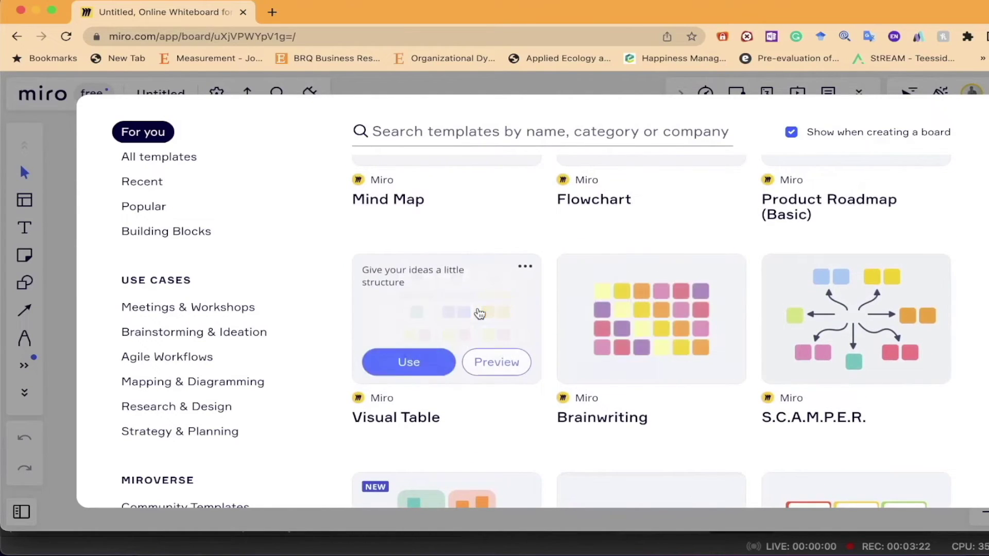
mouse_move(848, 316)
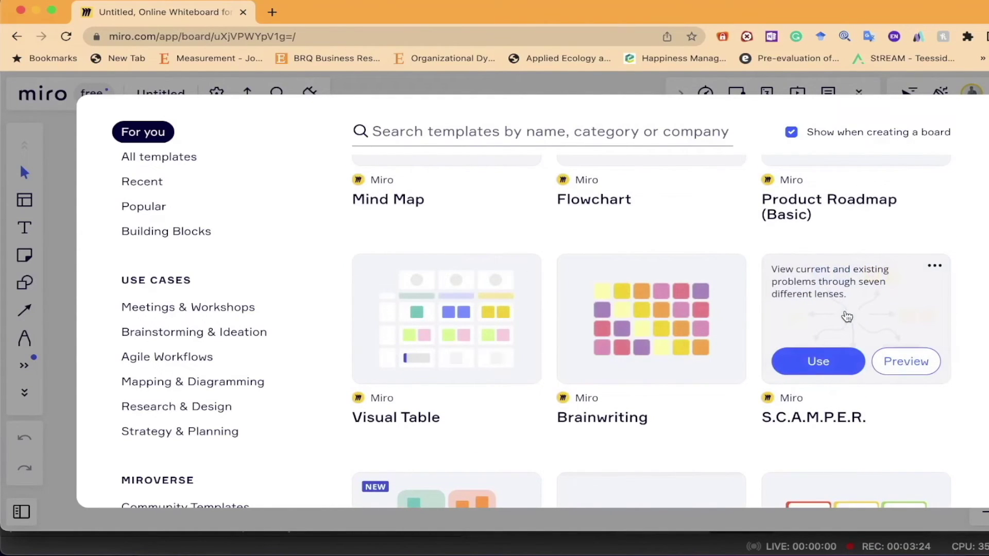
mouse_move(621, 354)
mouse_move(819, 306)
scroll(819, 306, down, 1)
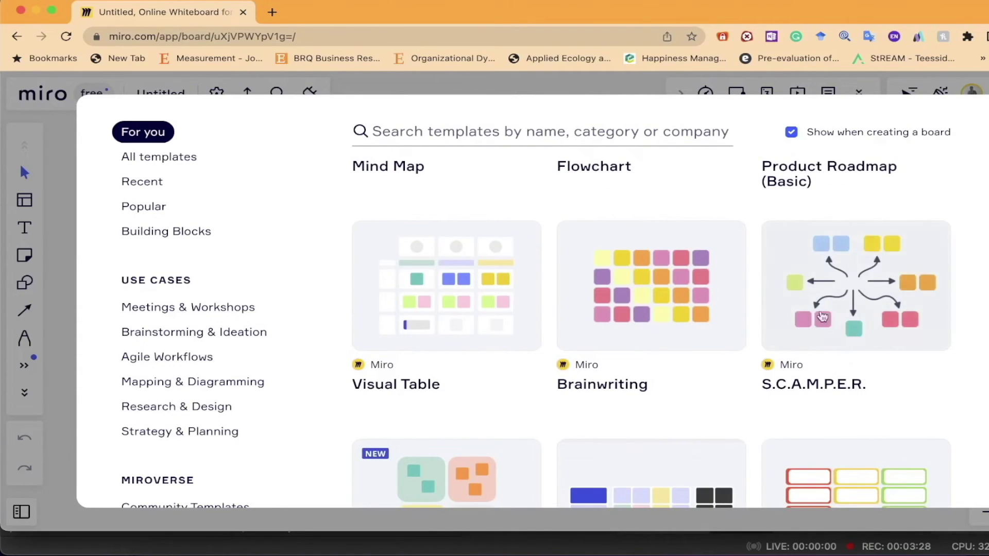
scroll(814, 298, up, 3)
scroll(811, 293, up, 2)
mouse_move(834, 254)
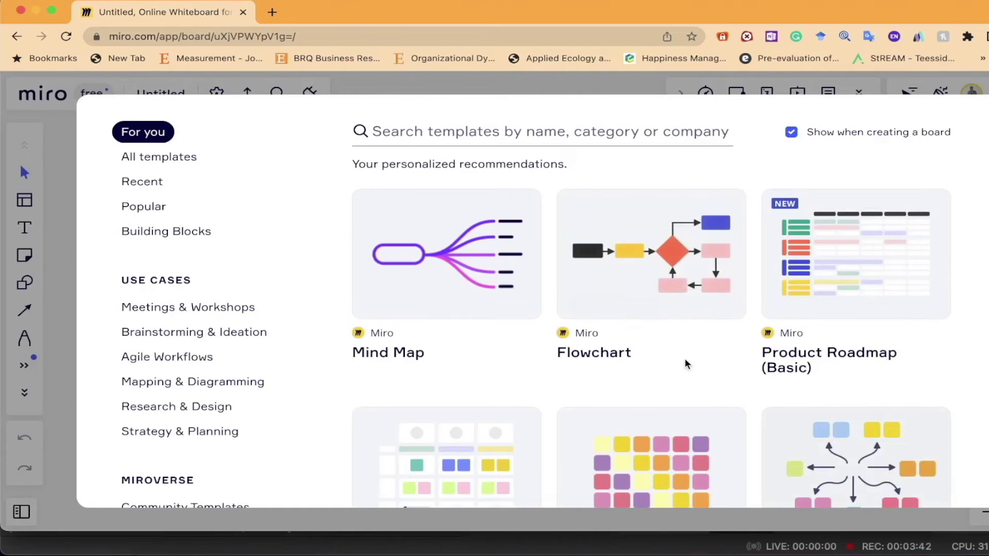
Step: Examine the Mind Map and Brainwriting templates and the list of use-case, Miroverse and custom template categories
mouse_move(447, 304)
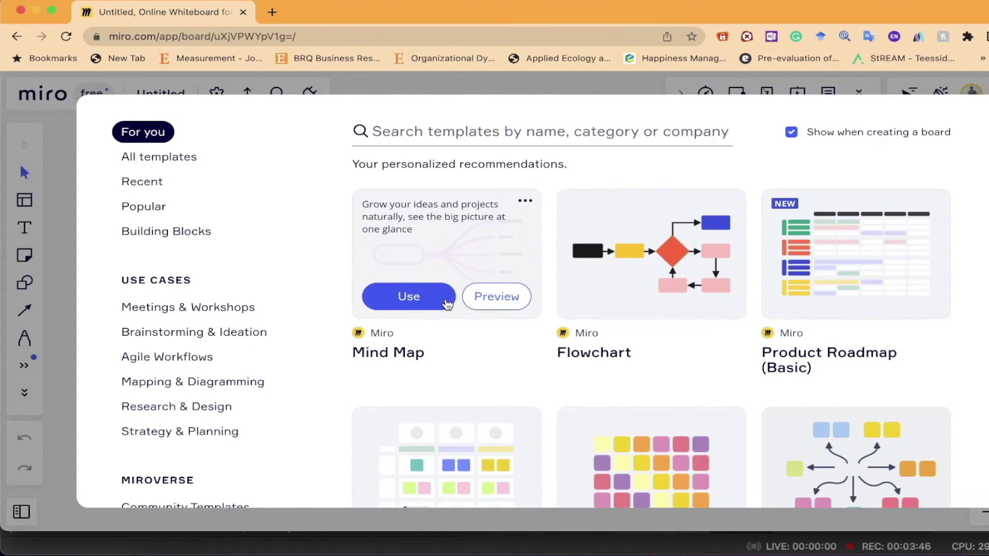
scroll(455, 249, down, 1)
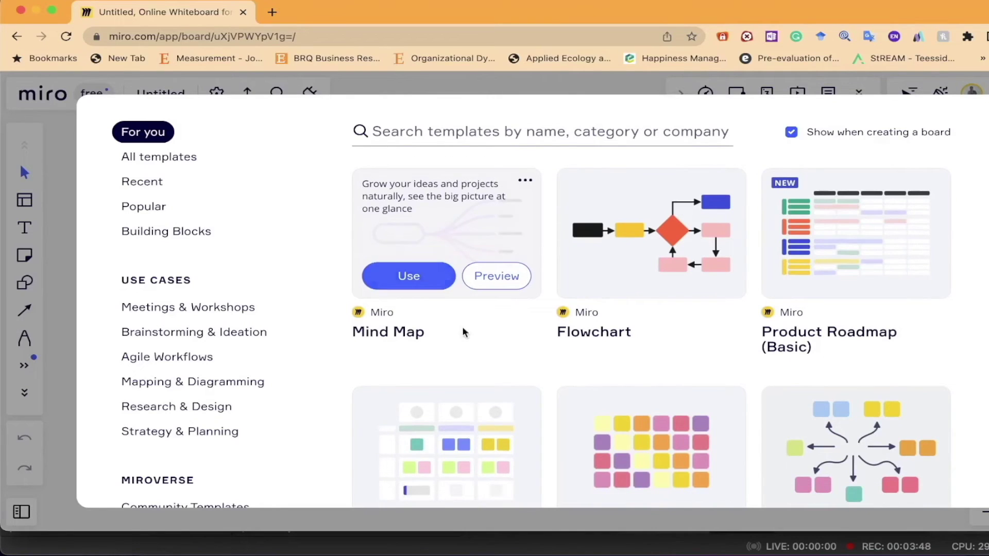
scroll(464, 339, down, 5)
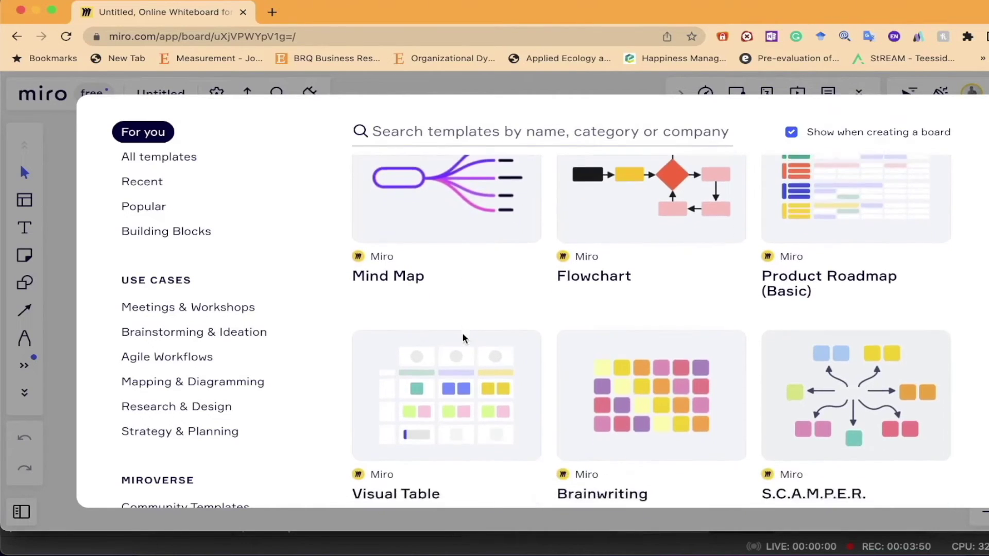
scroll(464, 339, down, 3)
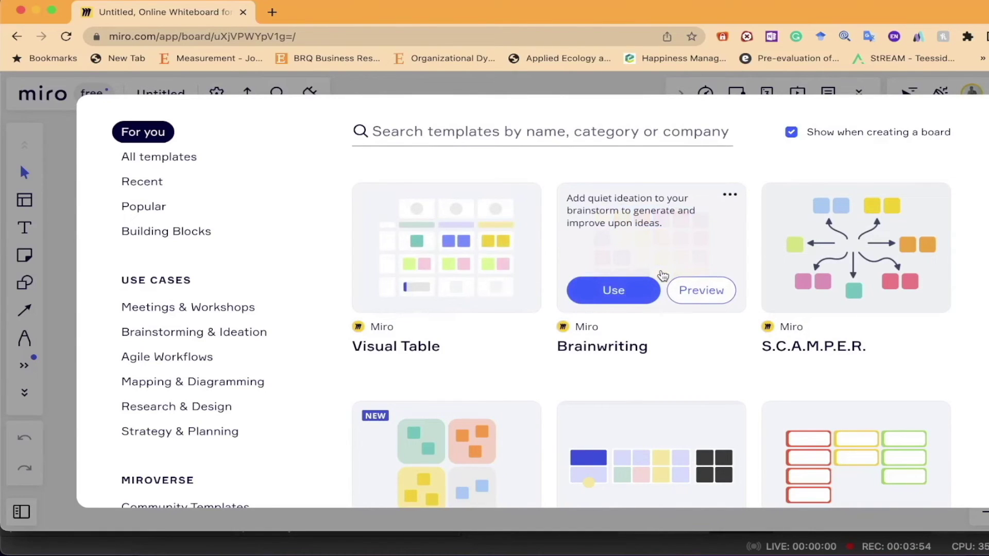
scroll(662, 275, down, 4)
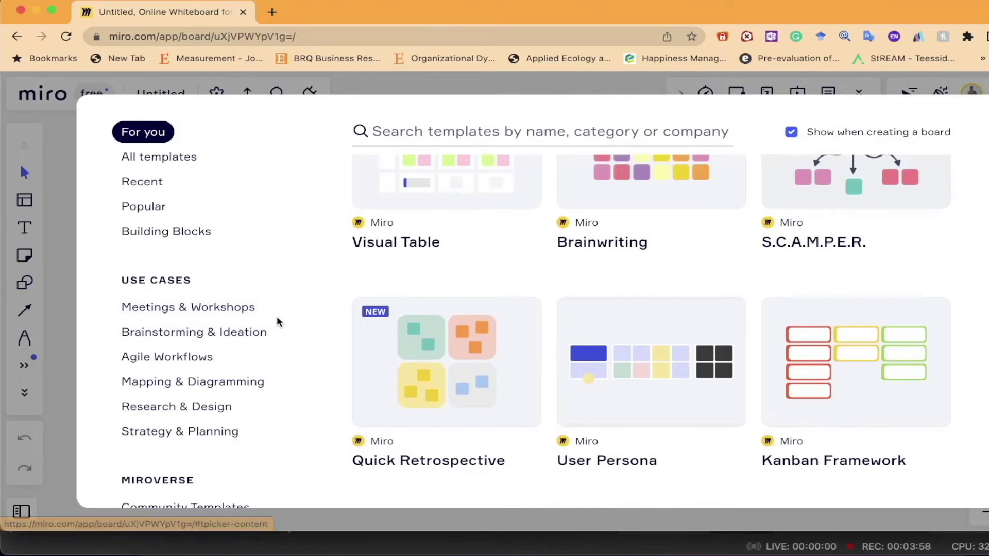
scroll(195, 373, down, 3)
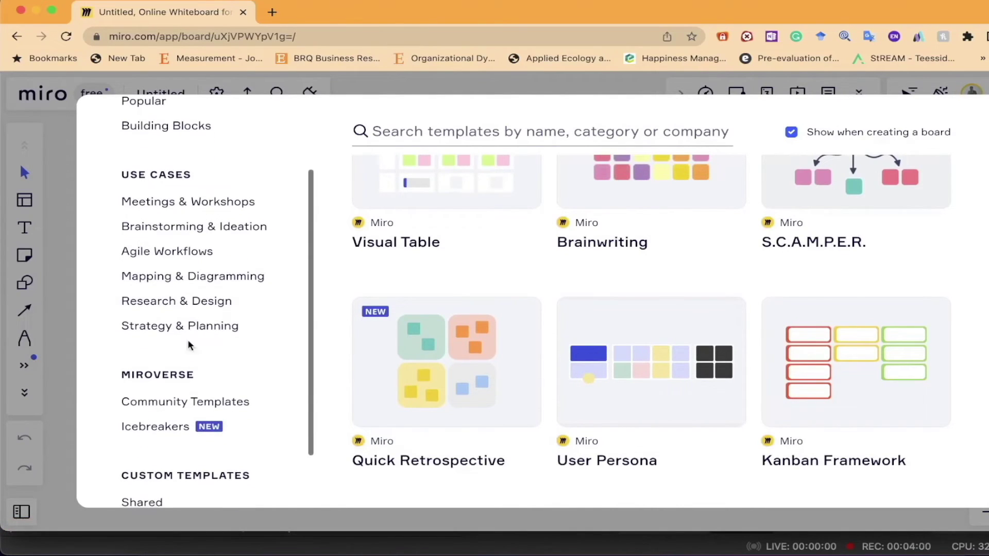
scroll(155, 301, down, 2)
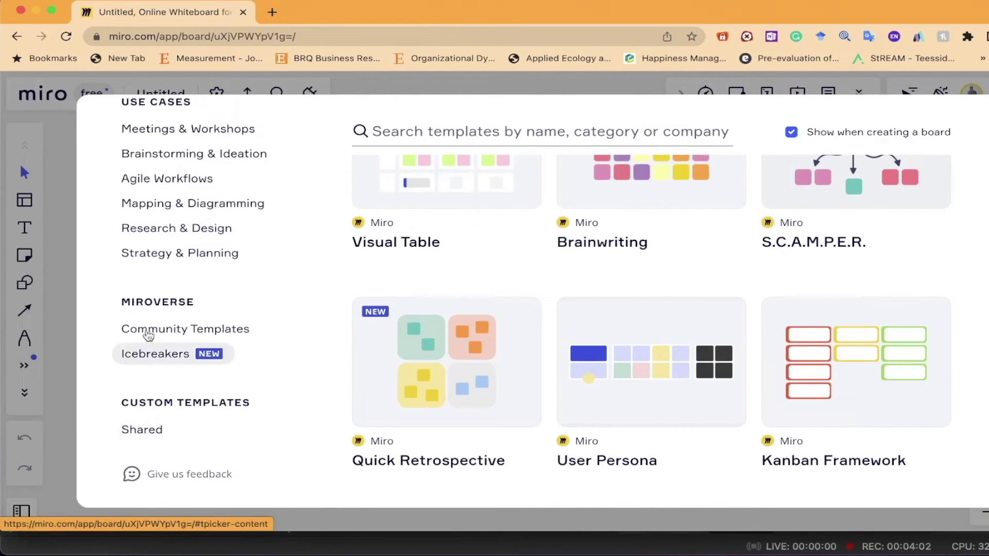
Step: Add the S.C.A.M.P.E.R. template to the board, dismiss the sticky-note sorting tip and deselect the template's objects
mouse_move(609, 316)
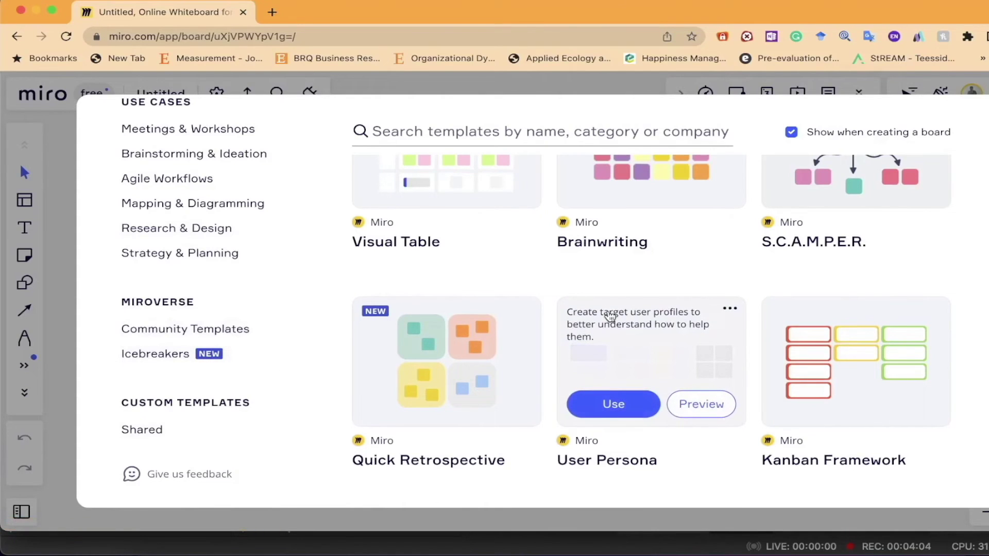
scroll(609, 316, up, 3)
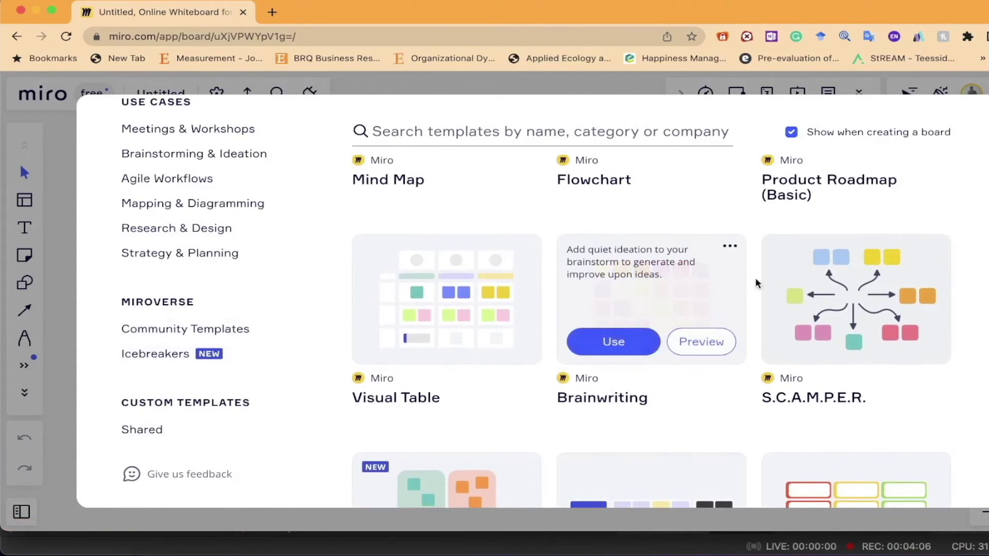
click(819, 340)
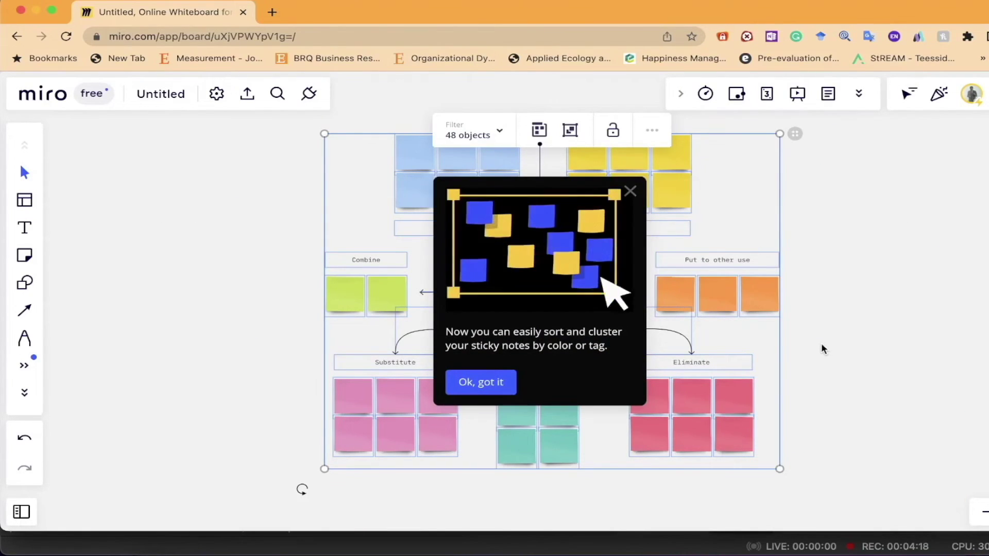
click(497, 381)
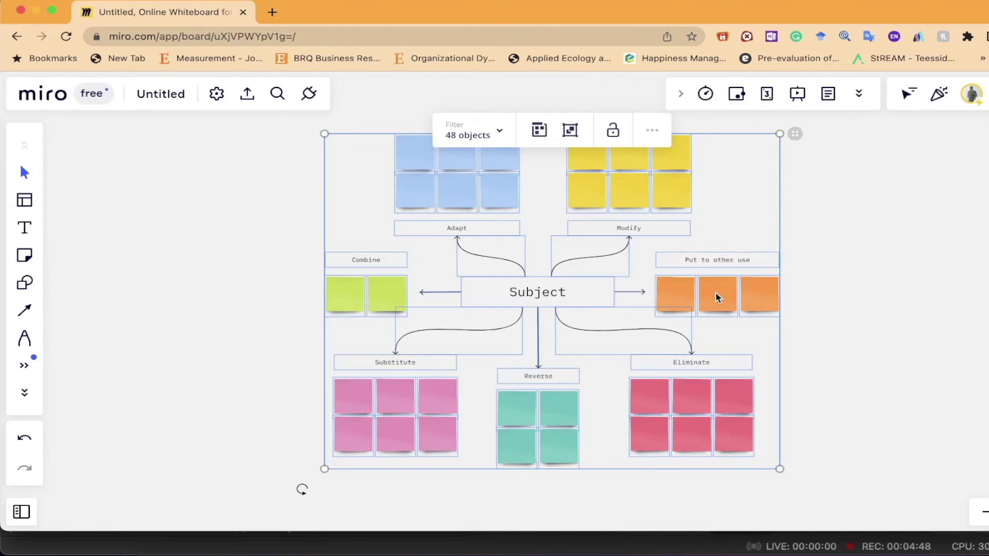
click(909, 260)
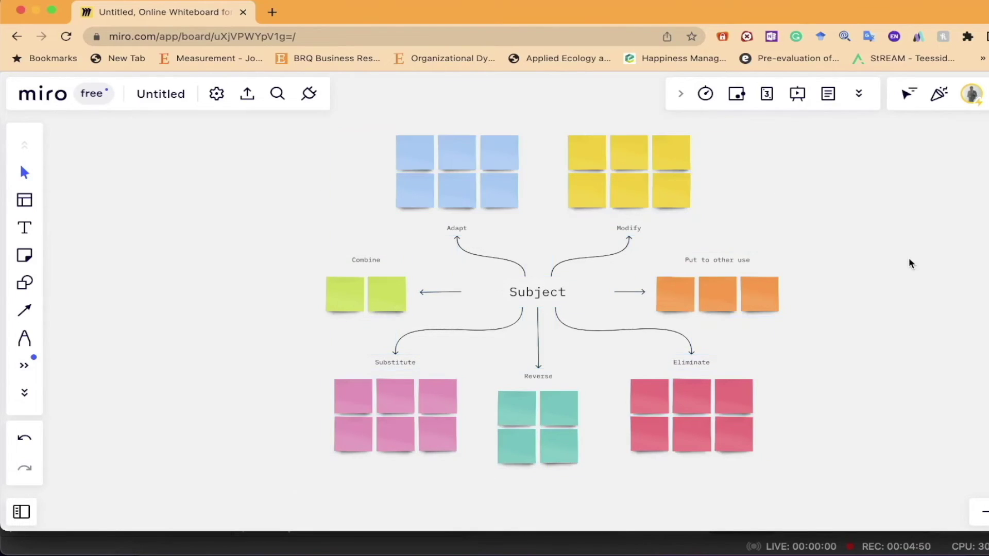
Step: Open the last orange sticky note under Put to other use and the central Subject text for editing, leaving both unchanged
click(753, 299)
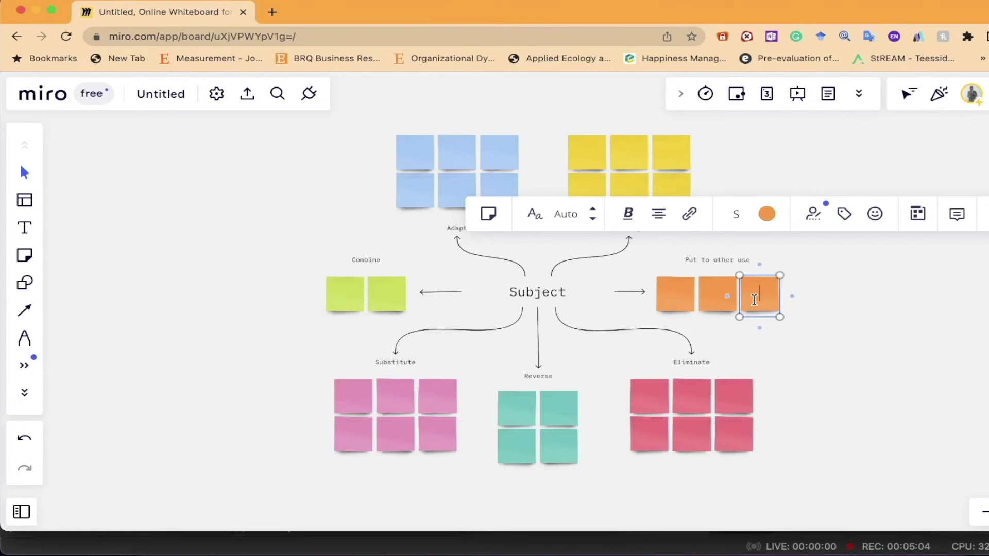
click(539, 291)
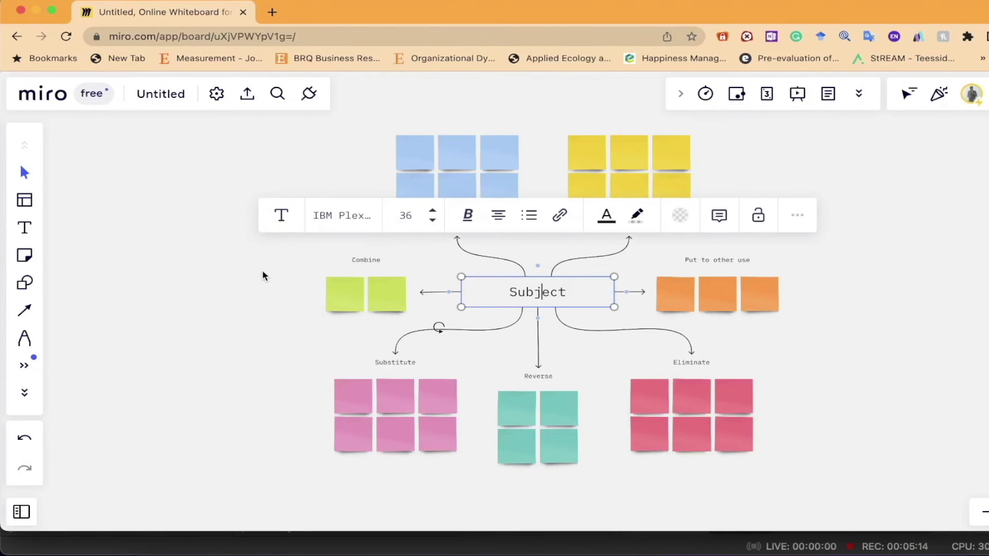
click(262, 271)
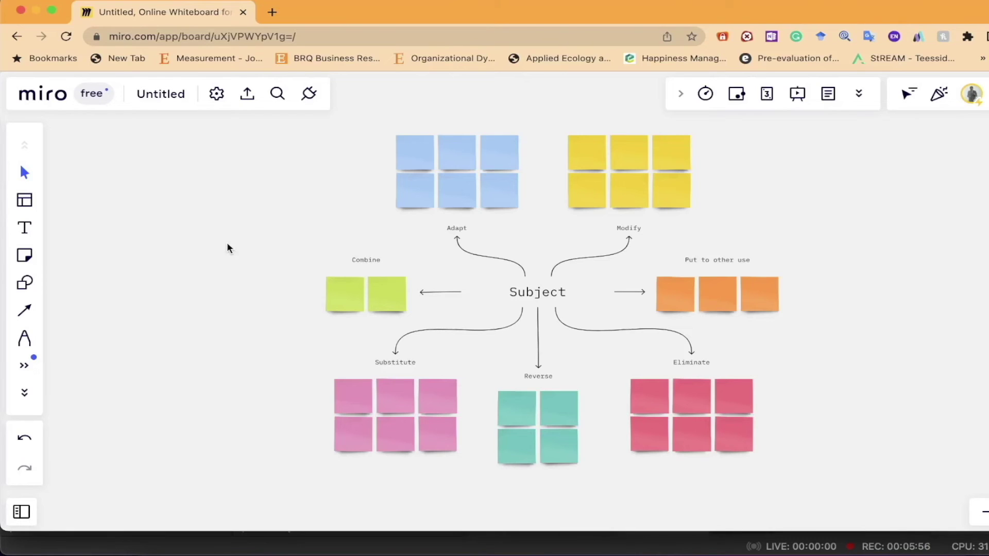
Step: Start presentation mode for the board
click(796, 98)
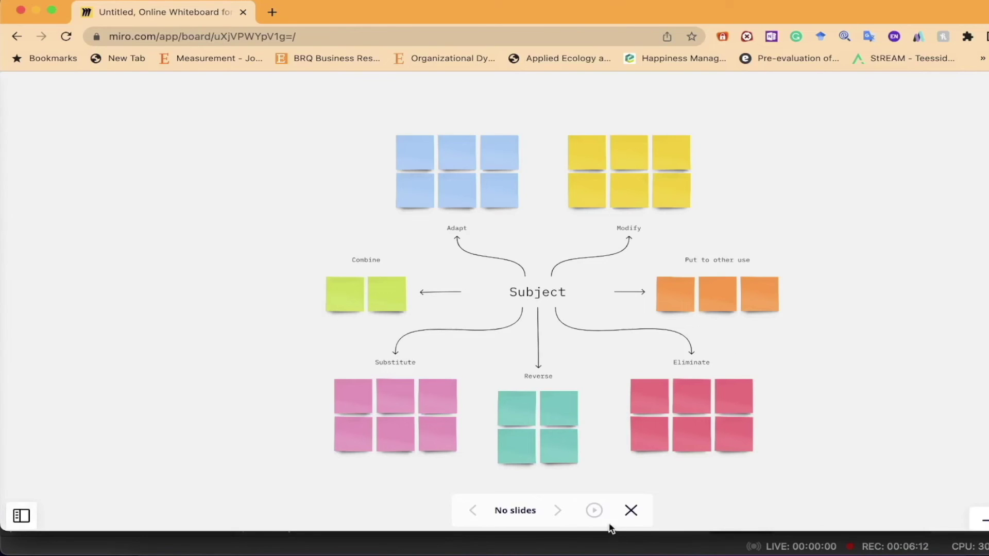
Step: Exit presentation mode and send the message "Hi" in the board's chat
click(630, 510)
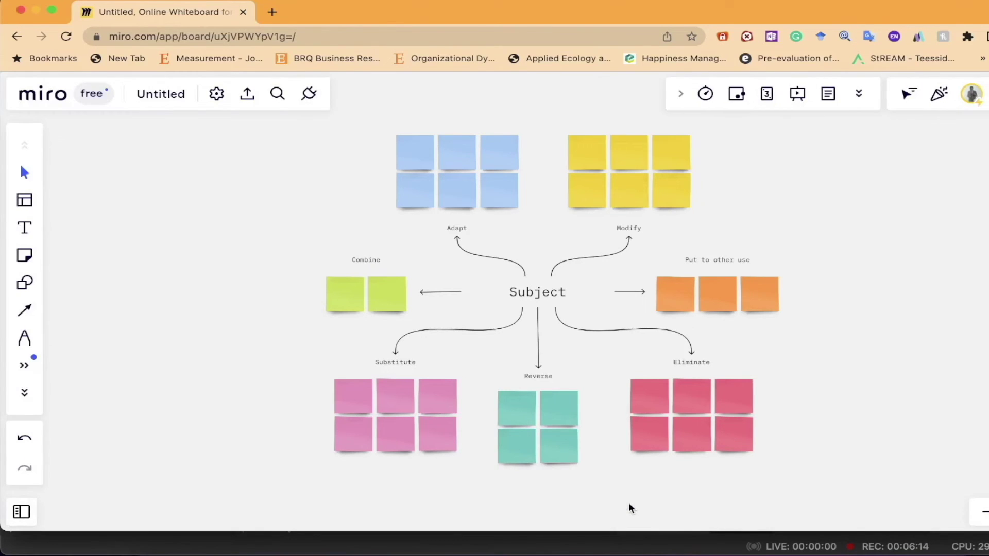
click(856, 96)
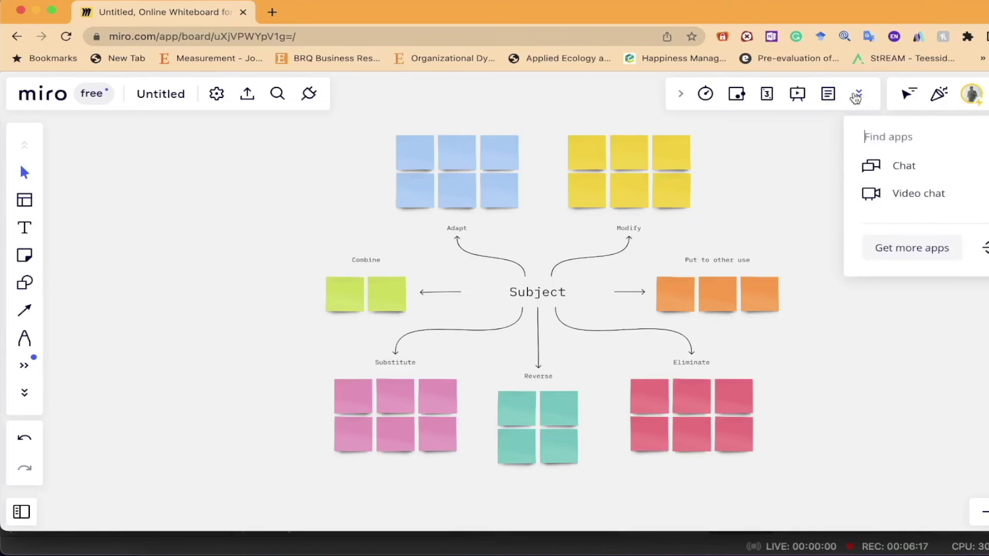
click(907, 173)
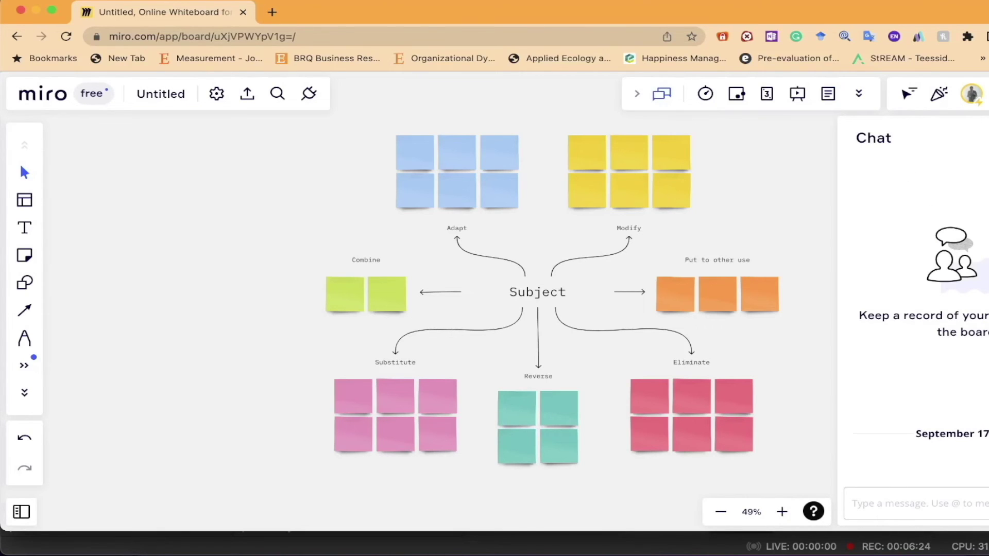
text(Hi)
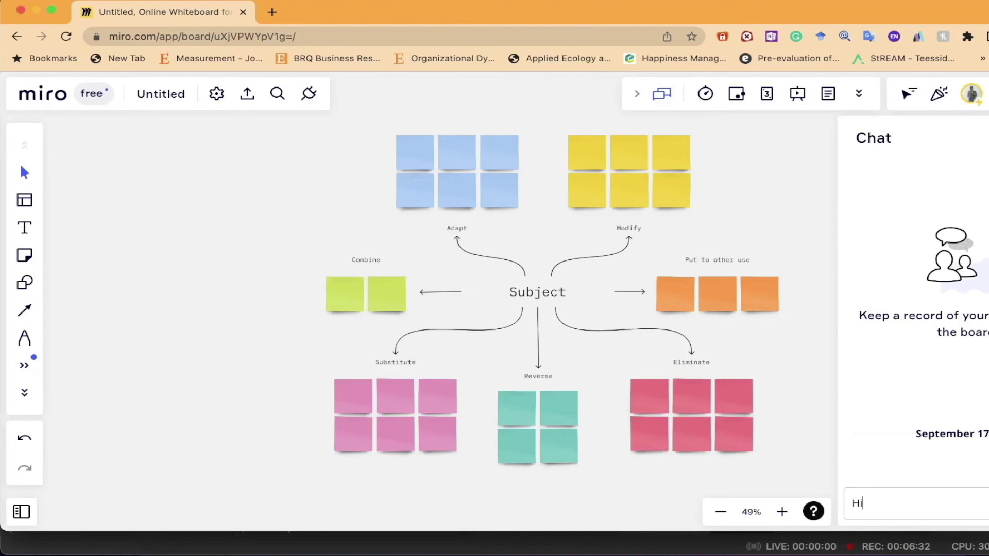
key(Return)
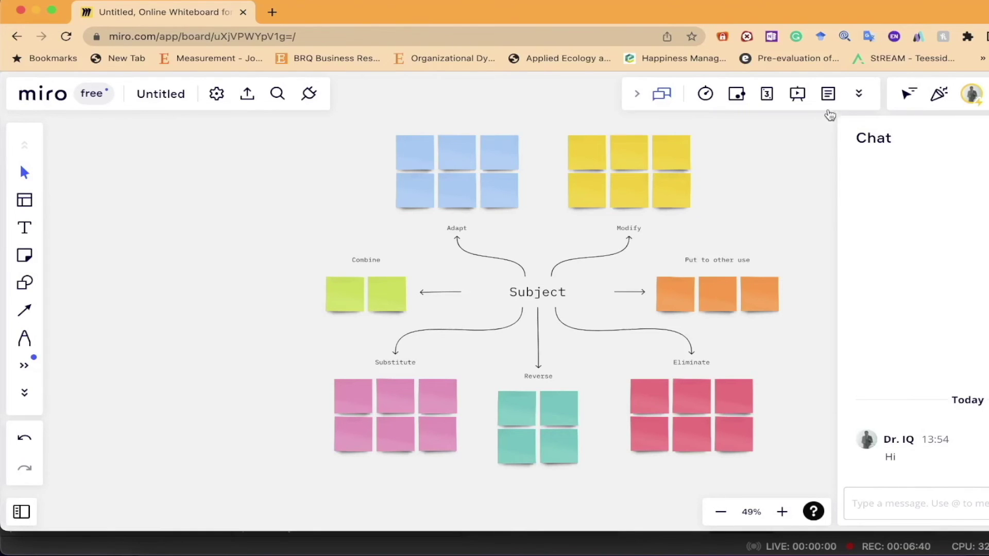
Step: Try to open Video chat, dismiss the upgrade offer and the new-board tip, and close the chat
click(858, 94)
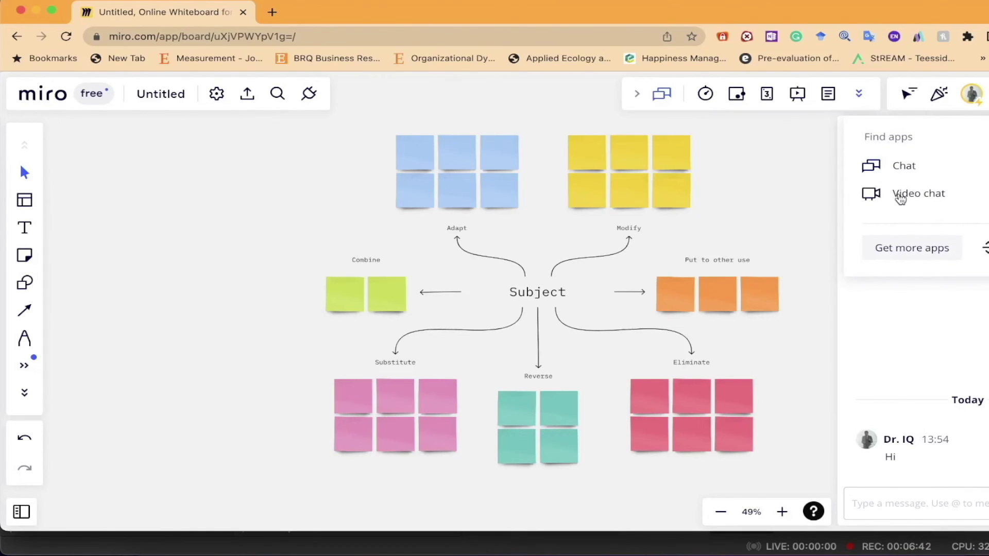
mouse_move(901, 199)
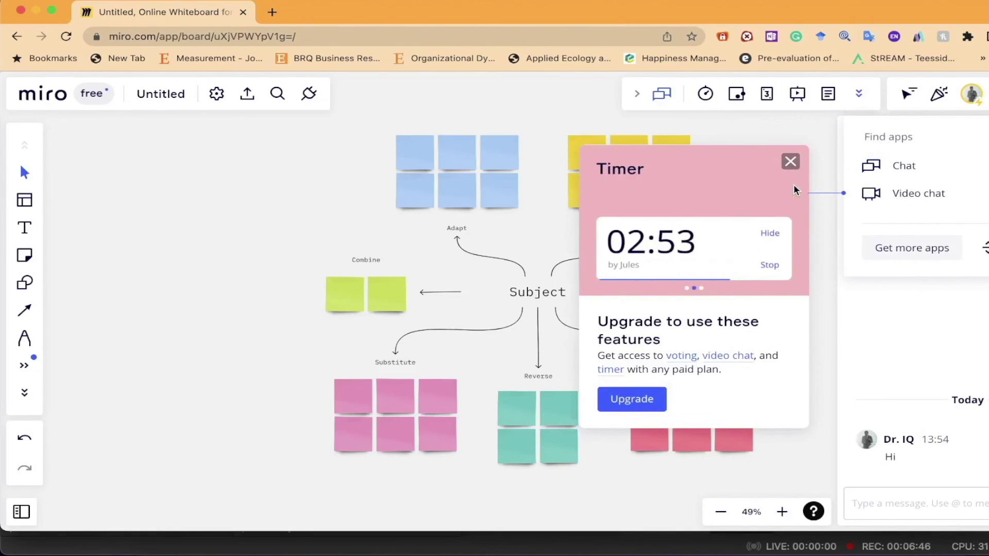
click(789, 163)
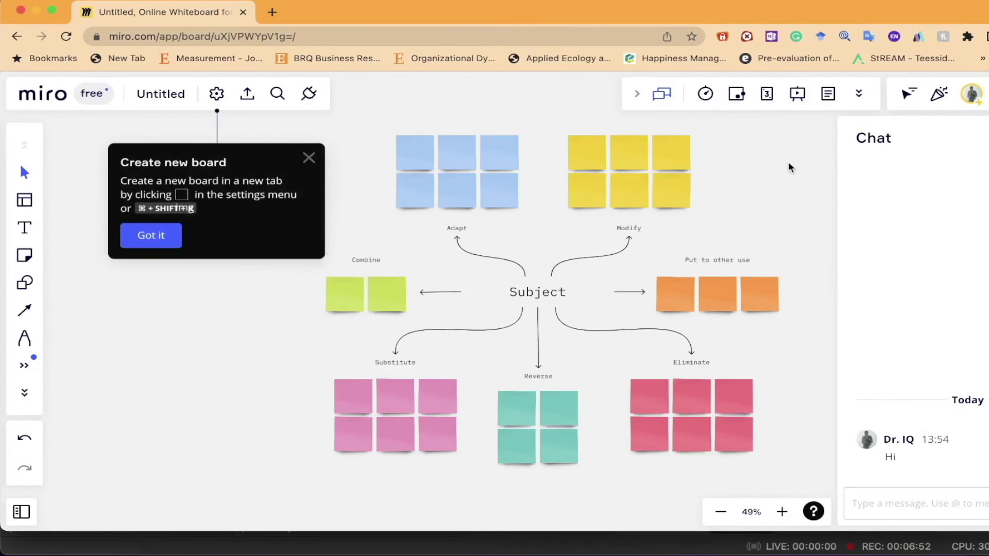
click(129, 235)
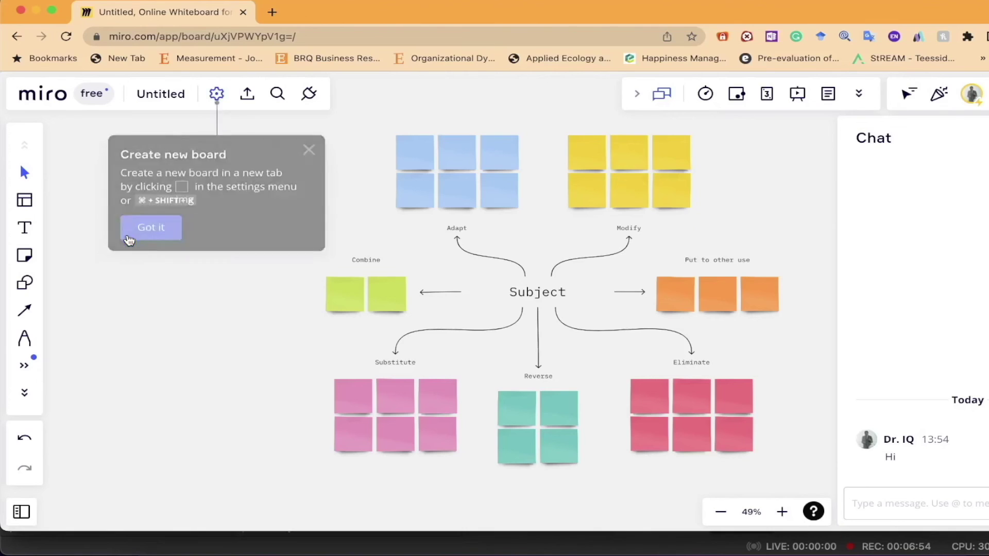
click(984, 138)
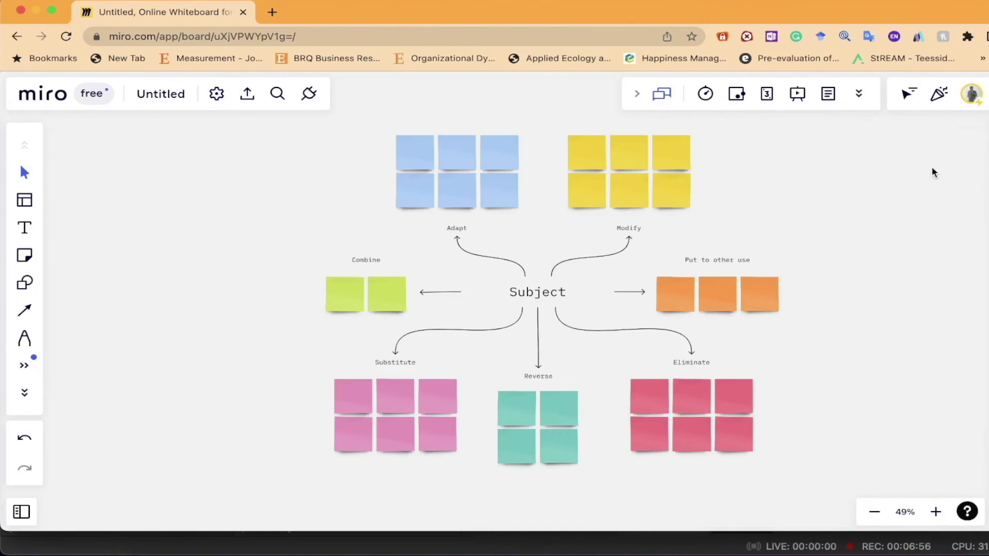
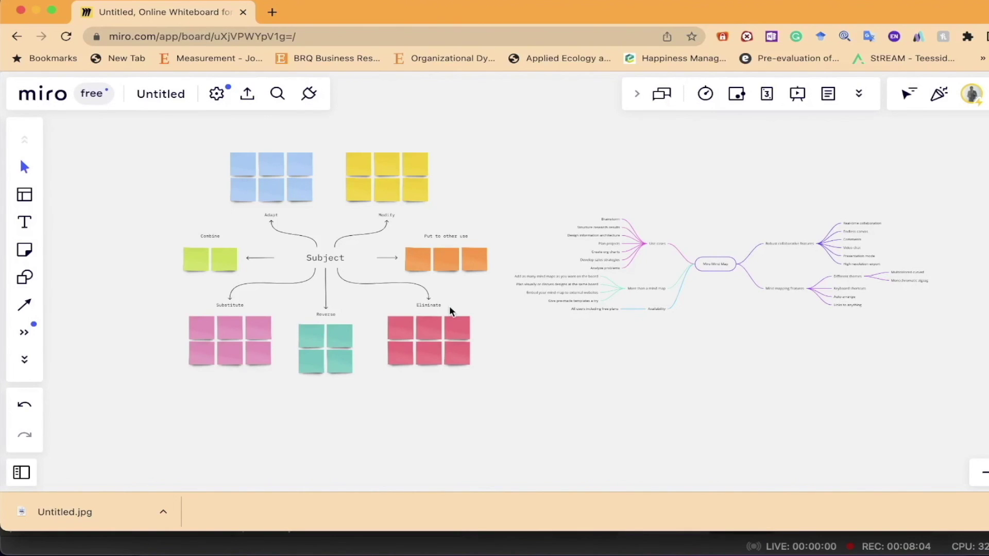
Step: Examine the board's empty area, the S.C.A.M.P.E.R. diagram and the Miro Mind Map beside it at closer range
scroll(449, 310, left, 5)
scroll(449, 311, left, 20)
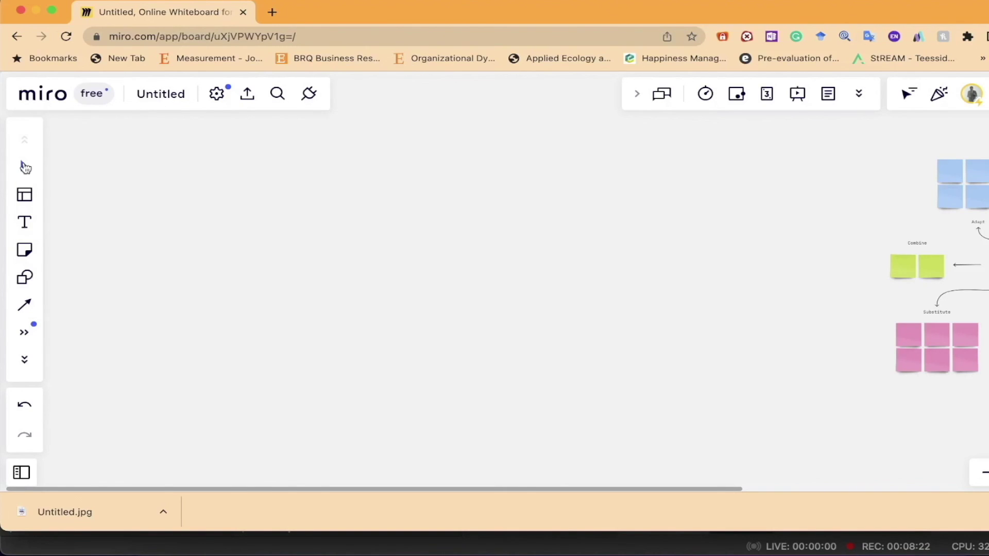
click(24, 167)
scroll(464, 227, right, 10)
scroll(493, 239, up, 5)
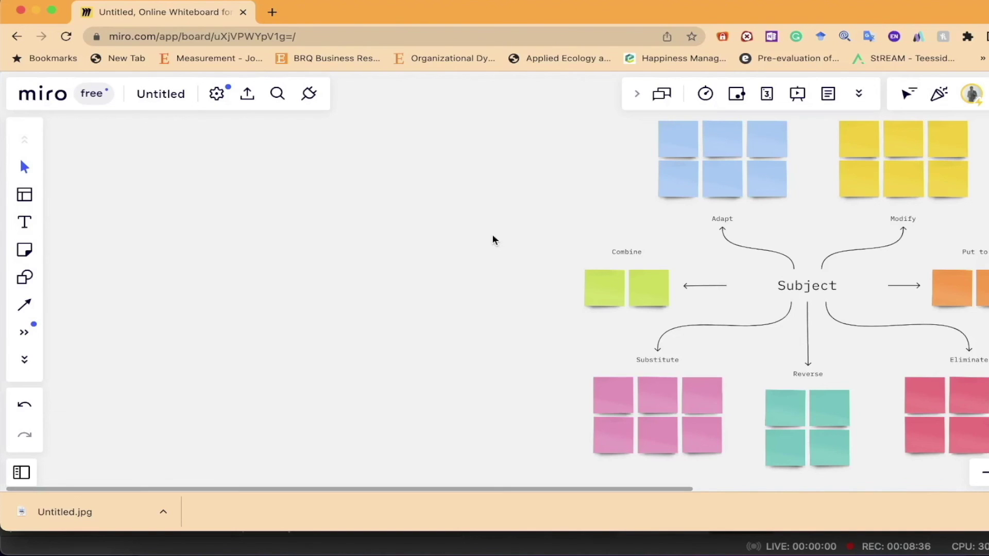
scroll(493, 238, right, 15)
scroll(492, 240, right, 1)
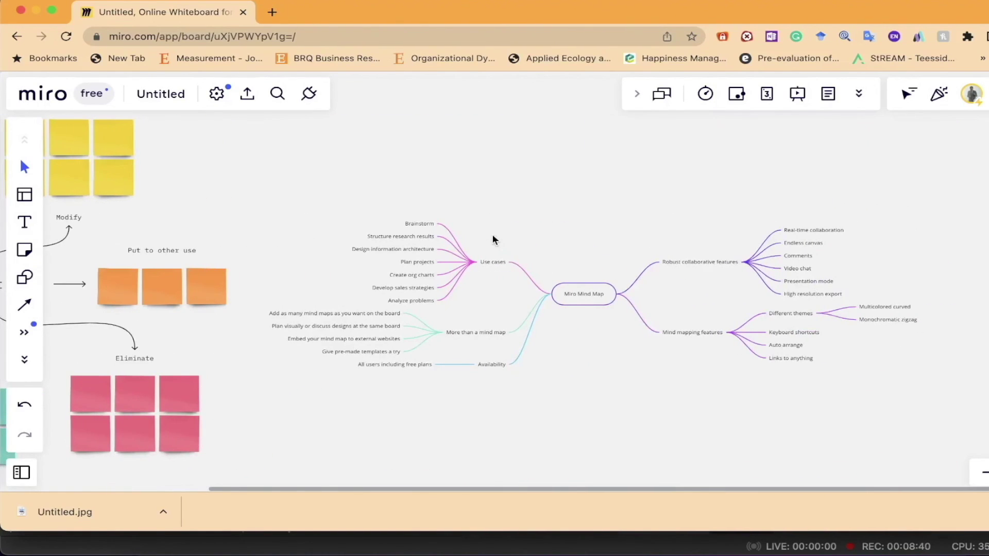